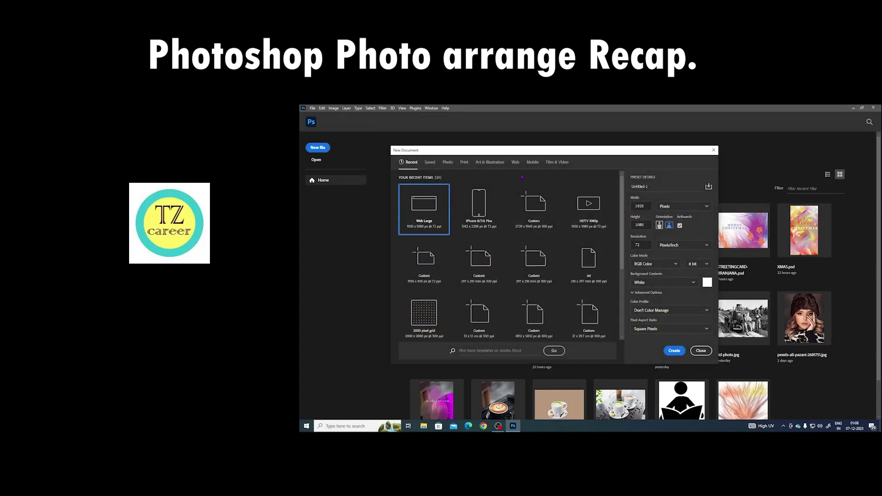
Create a new blank A4 document and open the mountains photo.
click(586, 209)
click(657, 255)
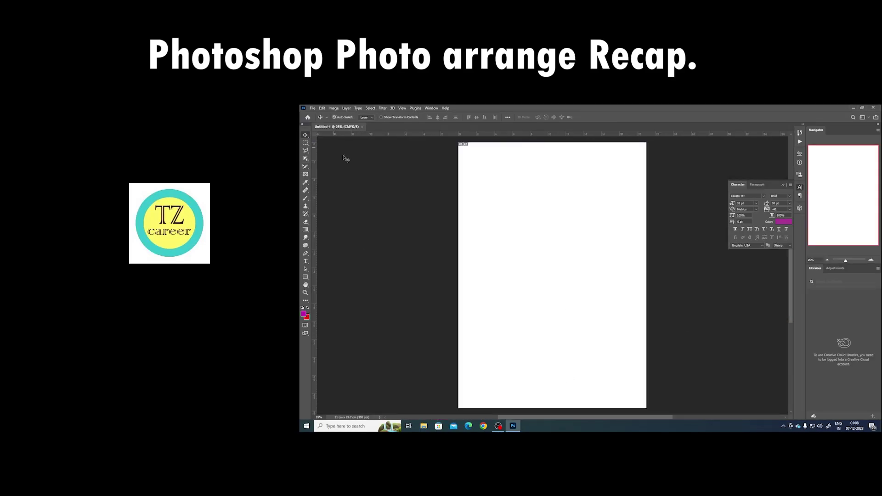
key(ctrl+o)
double_click(358, 183)
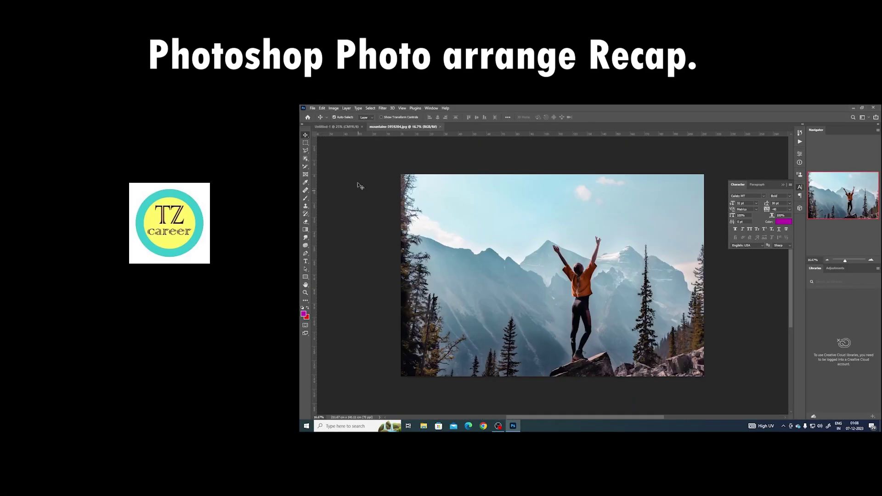
Copy the whole mountains photo onto the A4 page and start resizing it.
key(ctrl+a)
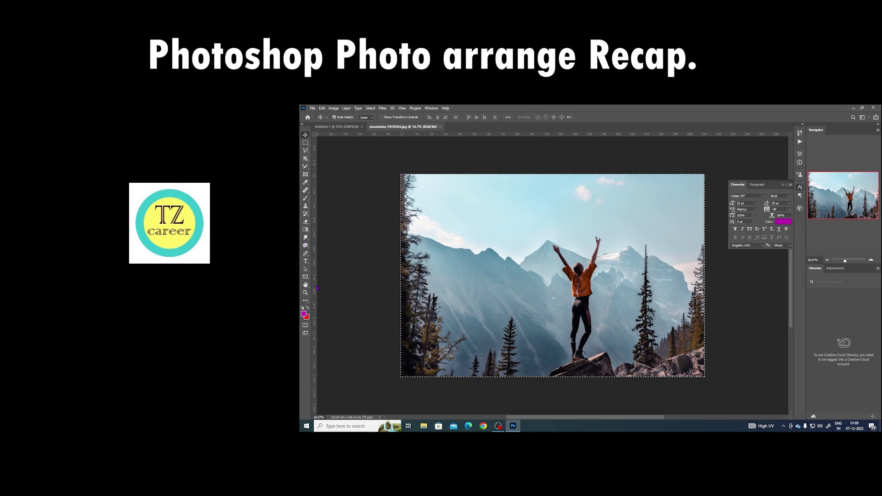
key(ctrl+c)
key(ctrl+Tab)
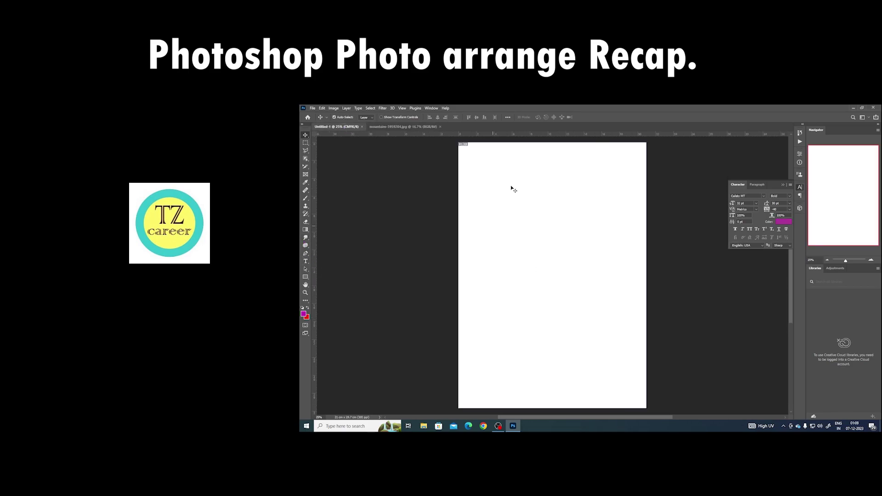
key(ctrl+v)
key(ctrl)
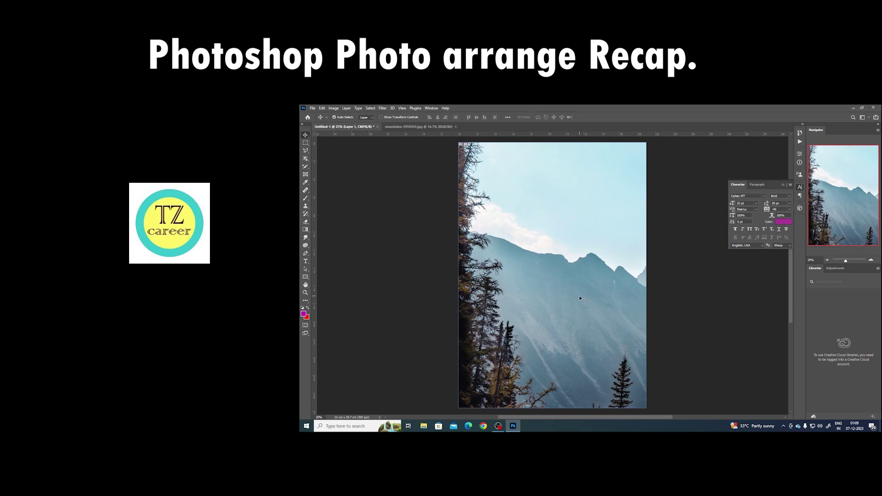
key(ctrl+t)
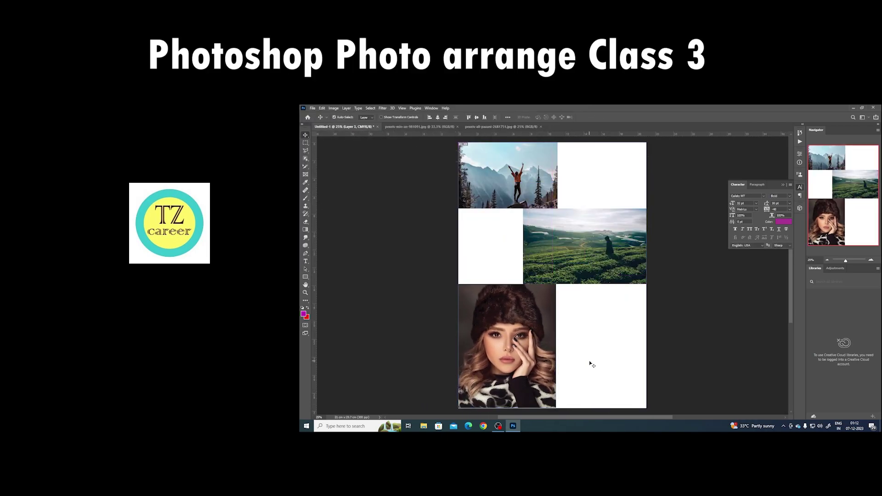
Fit the leather-jacket portrait into the bottom-right cell and the coffee cups into the middle-left cell.
key(F7)
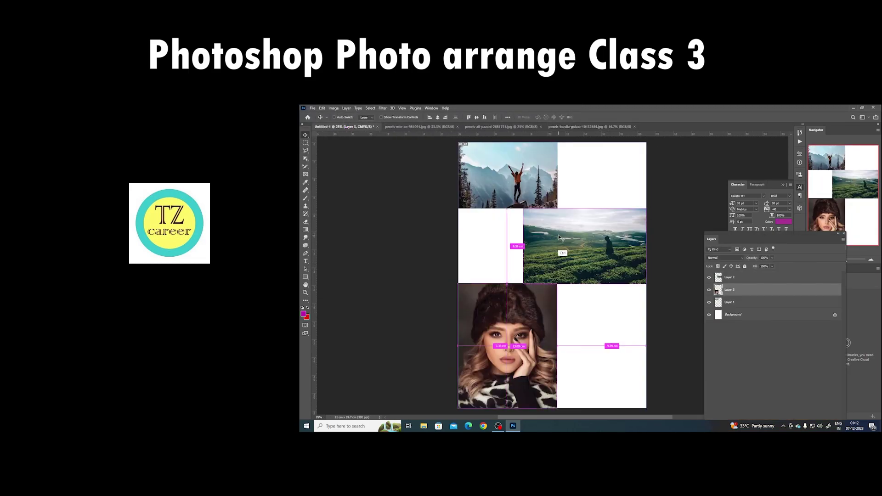
drag(626, 339, 612, 339)
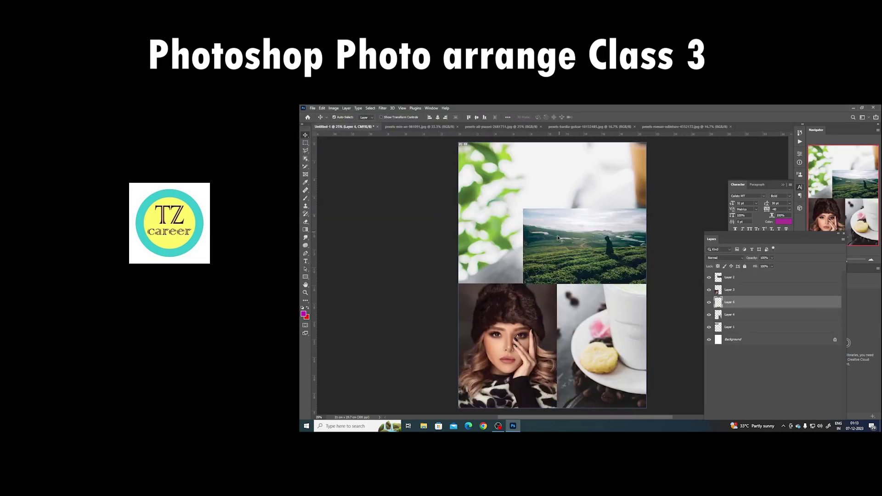
key(ctrl+t)
drag(558, 239, 397, 193)
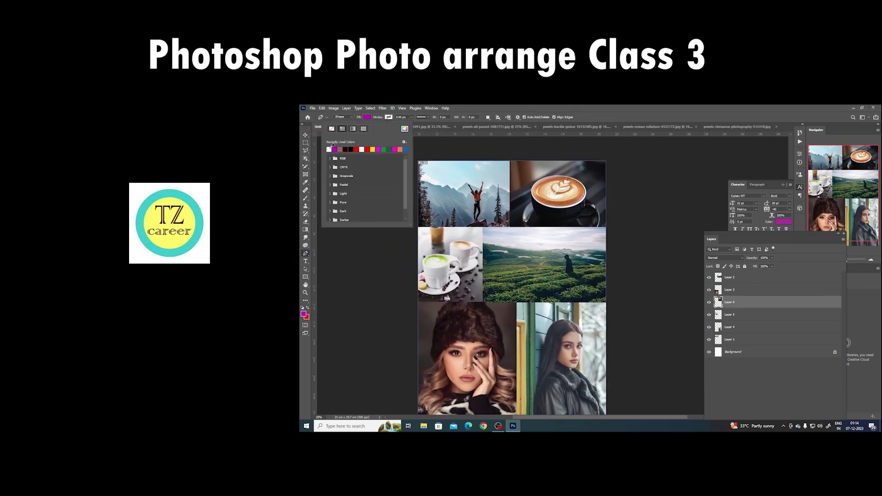
Give the divider shape no fill and a magenta stroke colour.
click(331, 129)
click(389, 117)
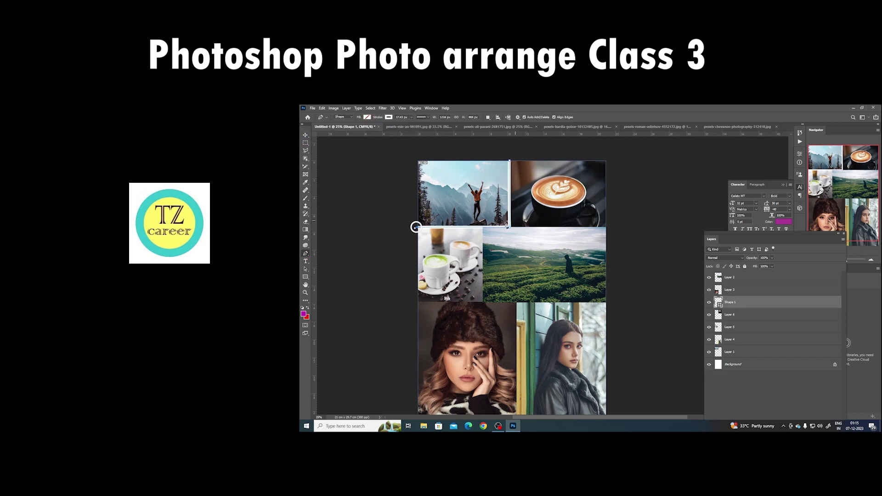
click(337, 256)
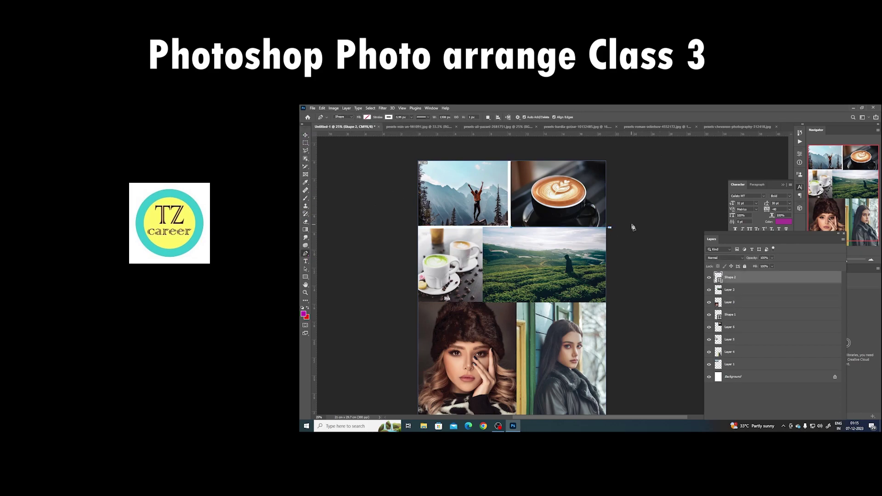
right_click(306, 253)
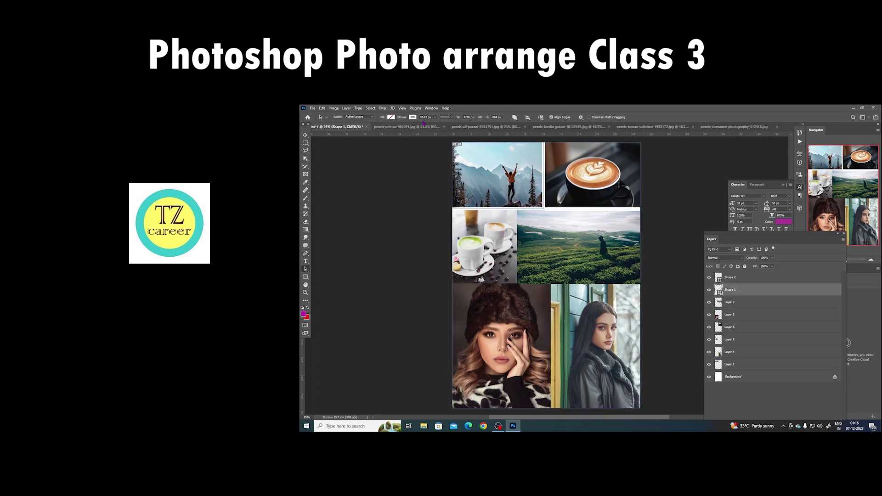
click(437, 118)
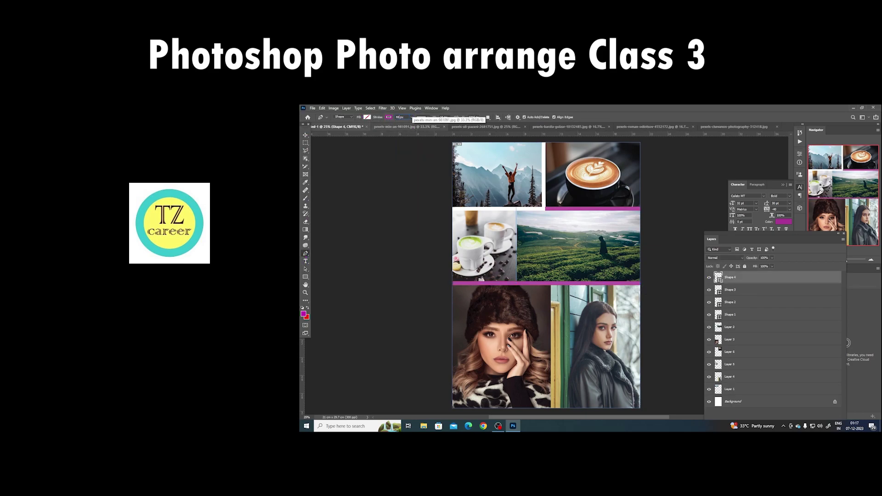
Select the existing divider lines and draw a vertical divider between the bottom portraits.
key(a)
click(543, 195)
scroll(528, 211, down, 3)
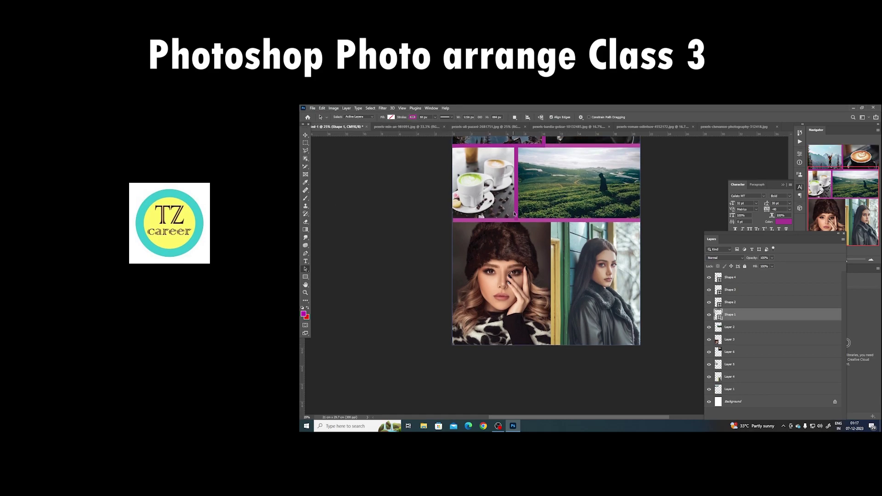
click(517, 224)
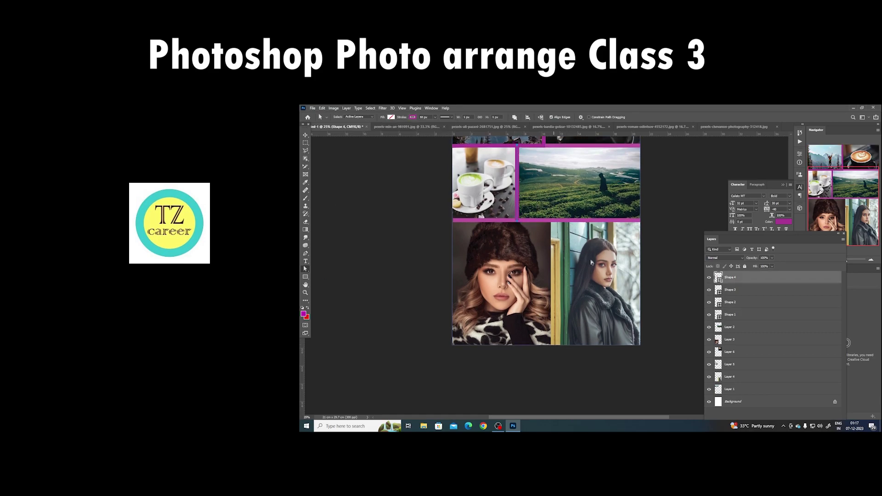
key(p)
click(551, 225)
click(551, 349)
scroll(638, 278, up, 3)
scroll(597, 321, down, 2)
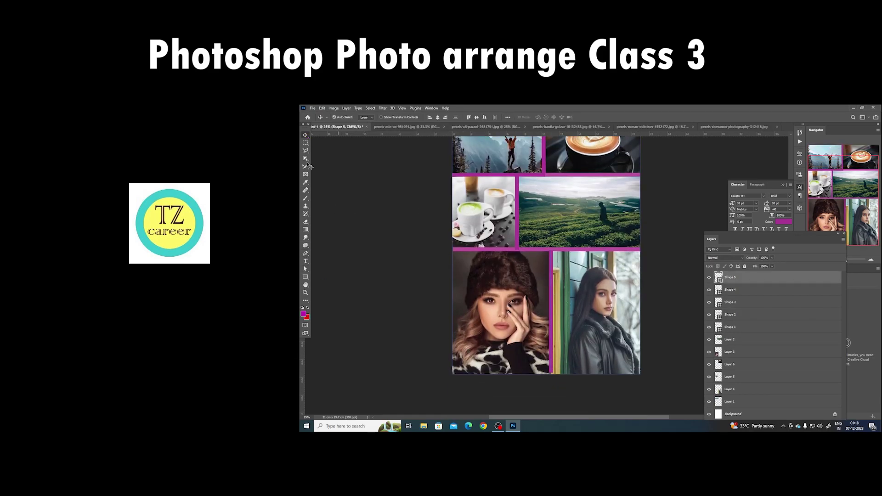
Bring up File > Save As for the finished collage.
key(a)
scroll(572, 380, up, 1)
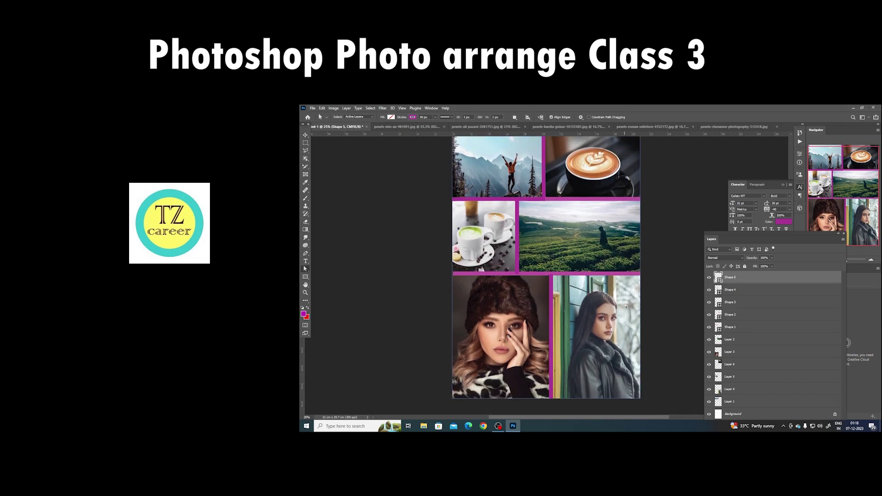
scroll(551, 390, up, 1)
click(312, 108)
click(330, 176)
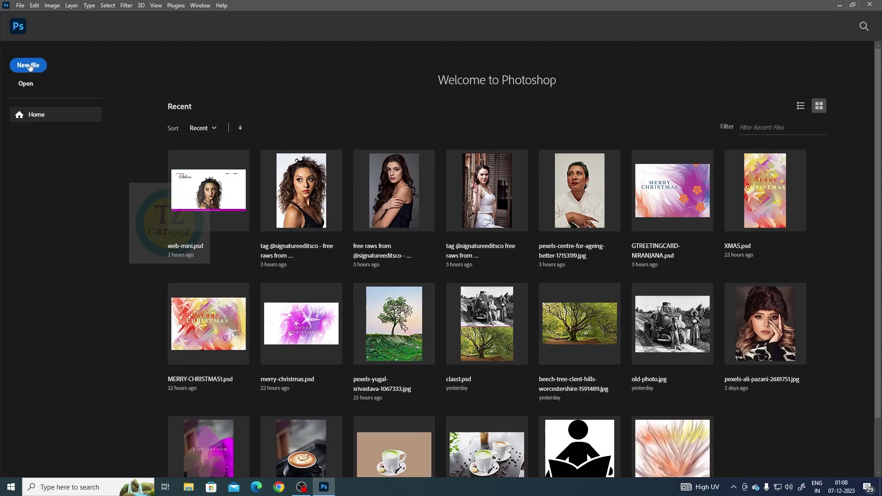
Create a new A4 document from the Print presets with CMYK Color mode at 300 ppi.
click(29, 66)
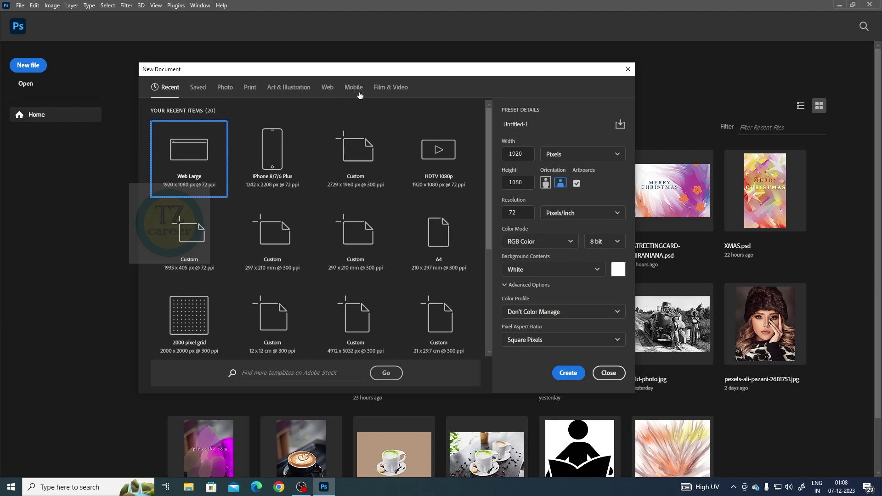
click(248, 87)
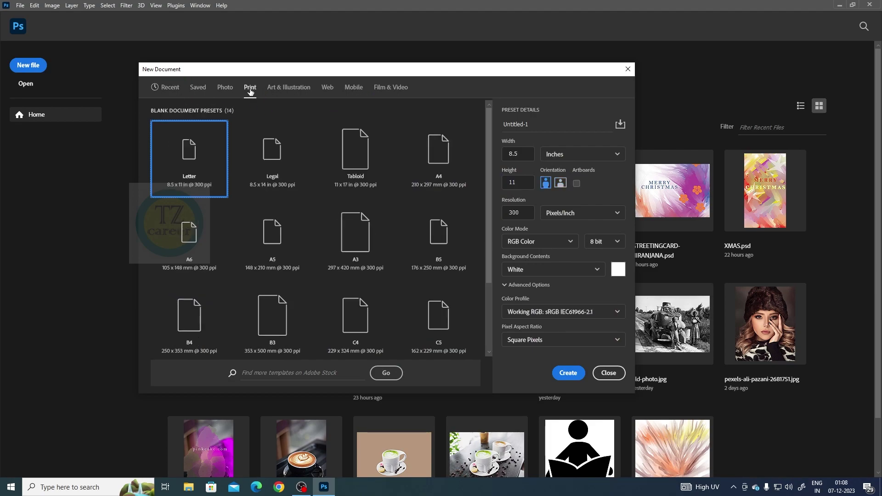
click(418, 173)
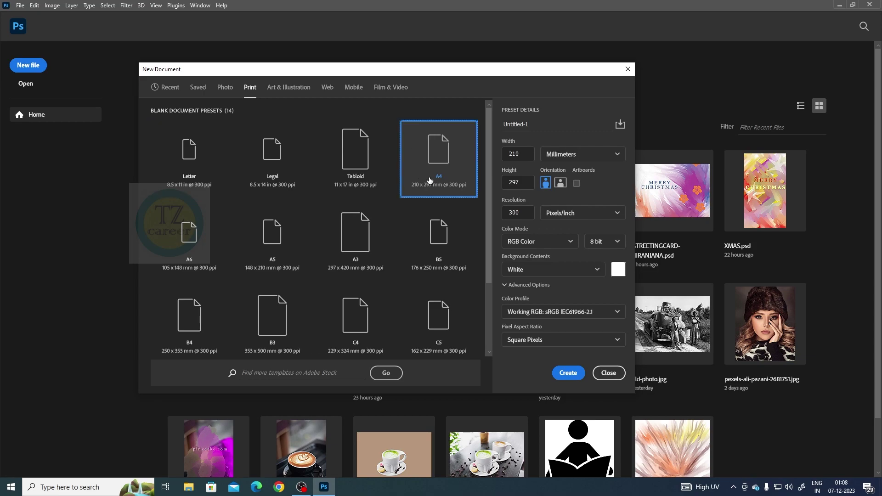
click(563, 243)
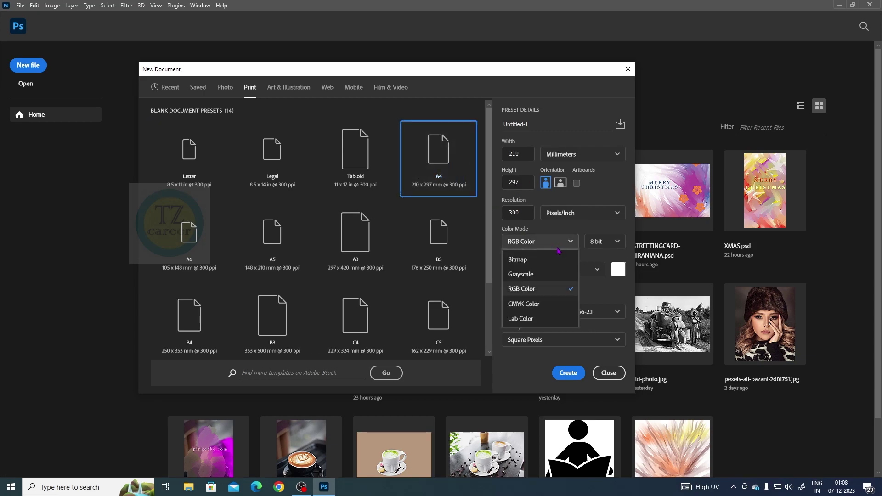
click(537, 305)
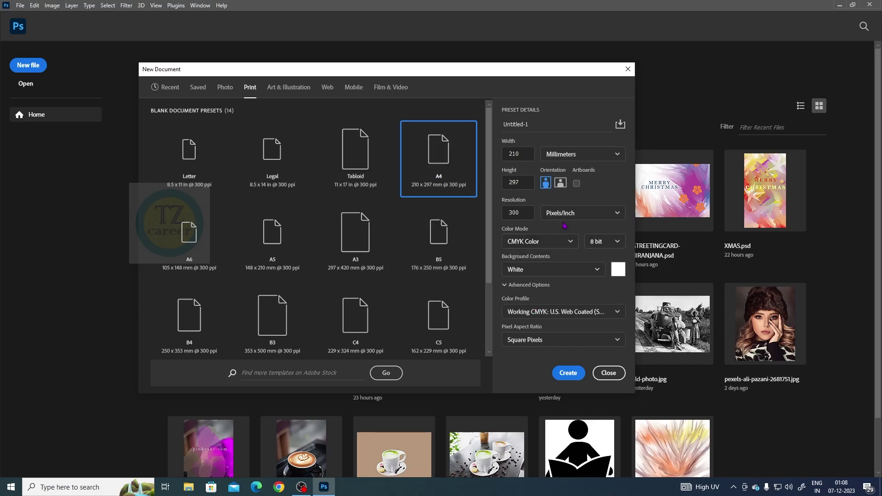
click(568, 374)
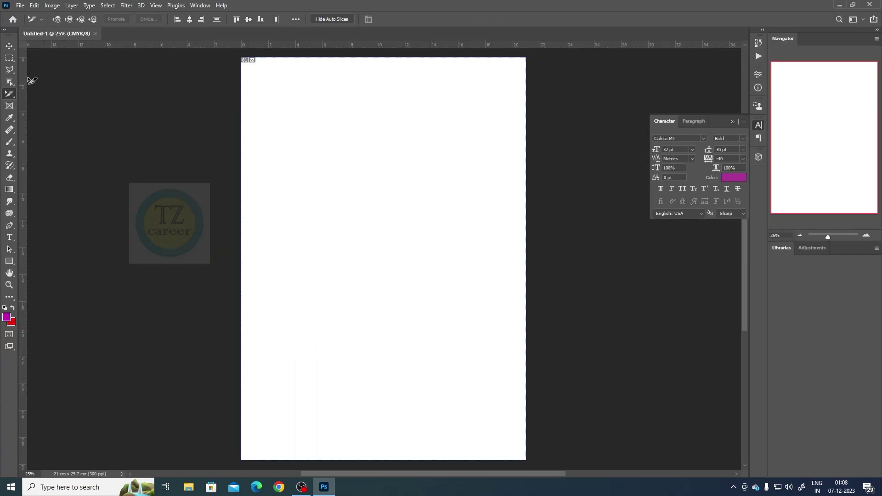
Select the Move tool and open mountains-3959204.jpg from Downloads.
click(9, 46)
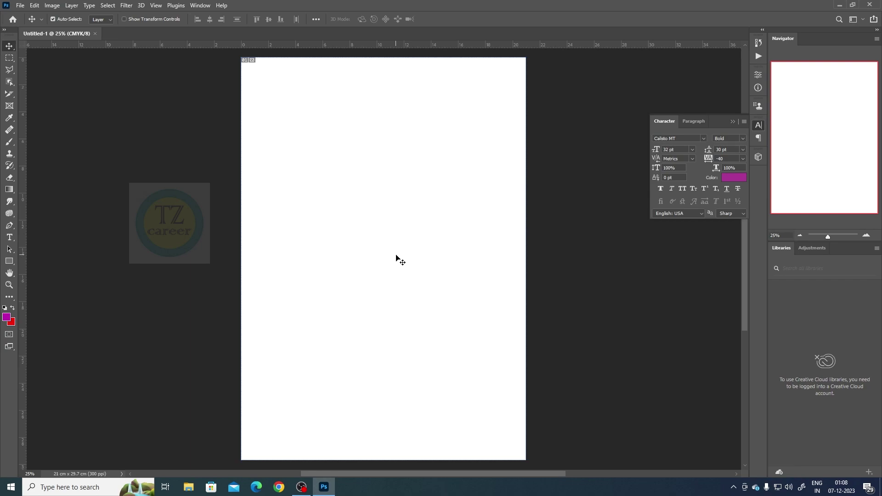
click(21, 6)
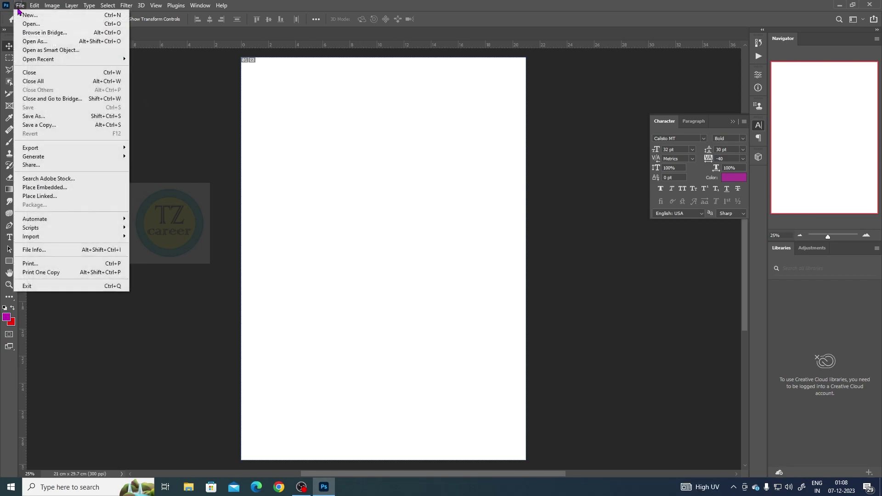
click(32, 25)
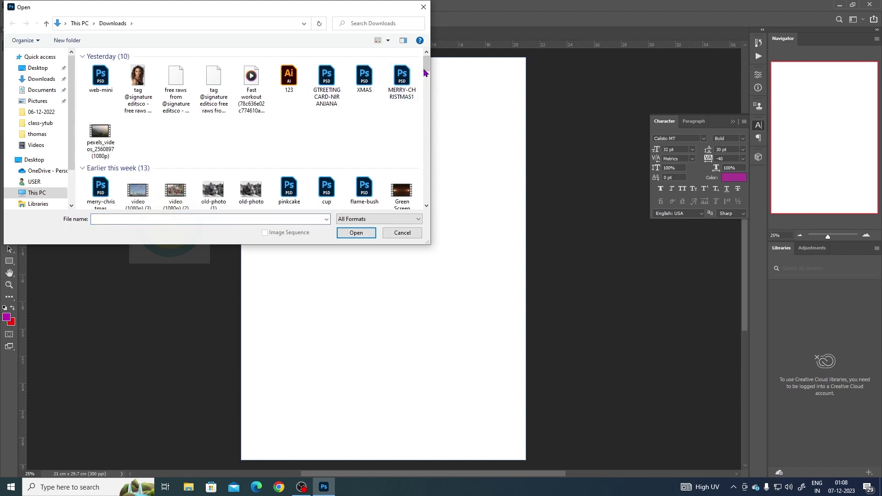
mouse_move(426, 69)
mouse_down()
mouse_move(438, 140)
mouse_move(428, 138)
mouse_up()
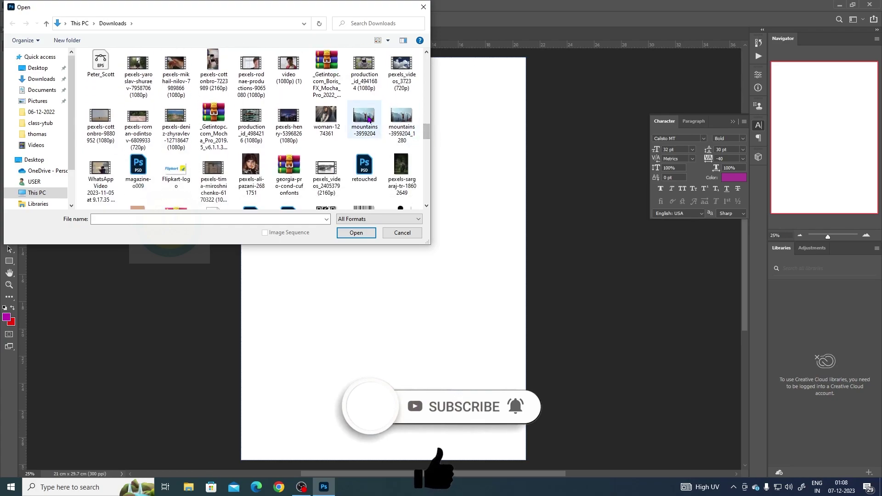
click(365, 117)
click(356, 232)
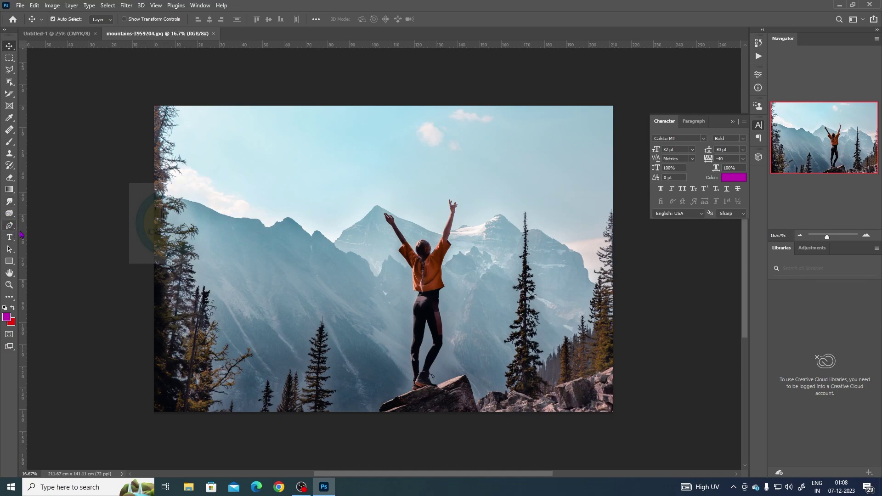
Select all of mountains-3959204 and paste it into the Untitled-1 A4 page as Layer 1.
key(ctrl+a)
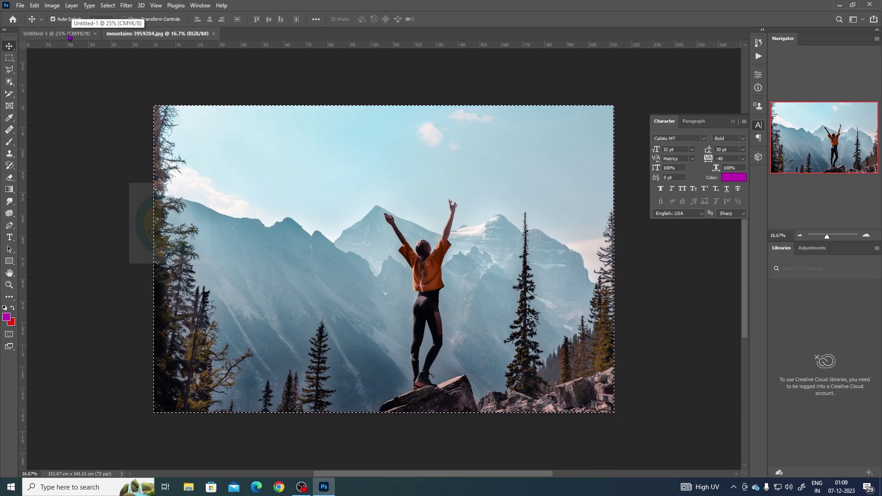
click(69, 34)
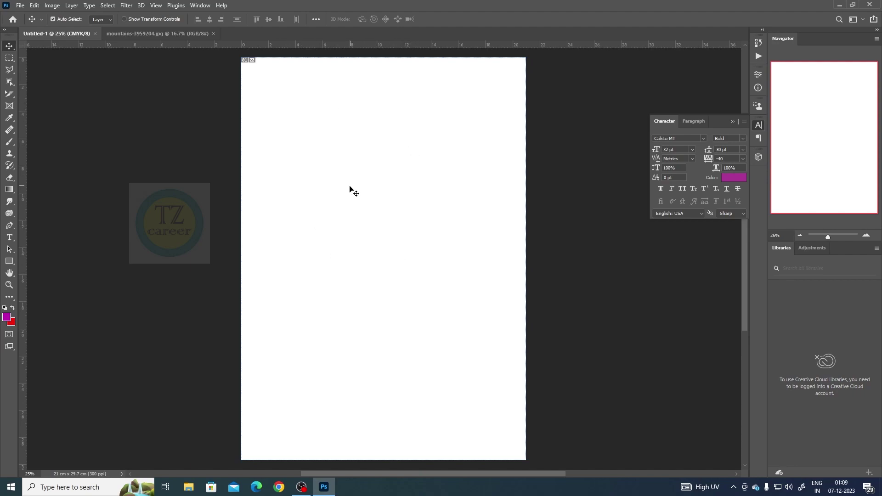
key(ctrl)
key(ctrl+v)
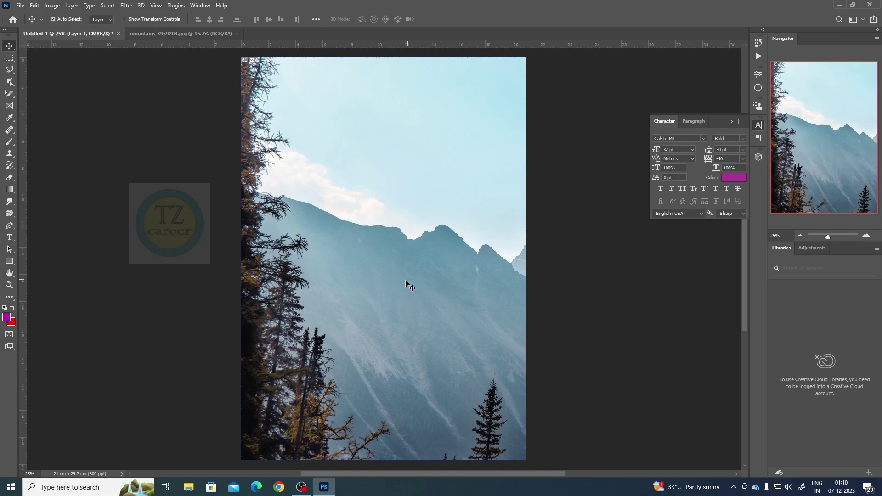
Scale the mountain photo down to about 22% and move it to the top-left.
key(ctrl+t)
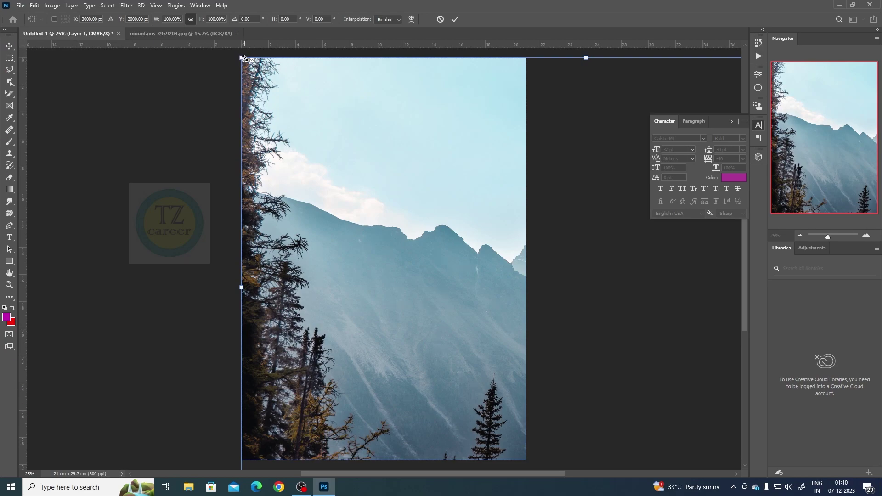
mouse_move(241, 59)
mouse_down()
mouse_move(187, 186)
mouse_move(176, 179)
mouse_up()
drag(146, 112, 511, 302)
drag(500, 366, 262, 93)
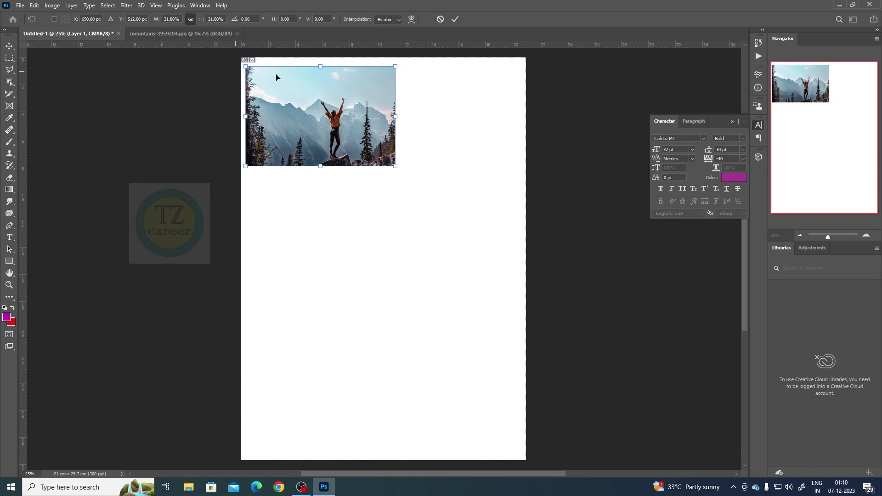
click(455, 18)
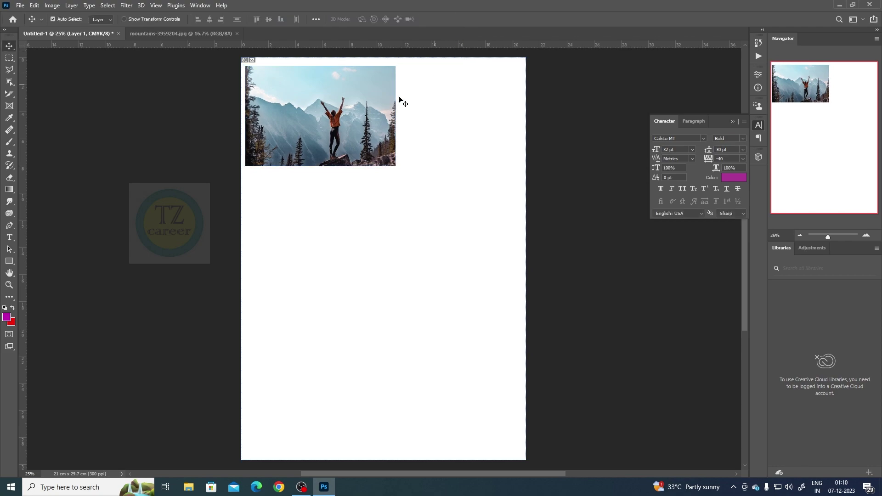
Align the mountain photo to the canvas's left and top edges.
click(316, 20)
click(338, 101)
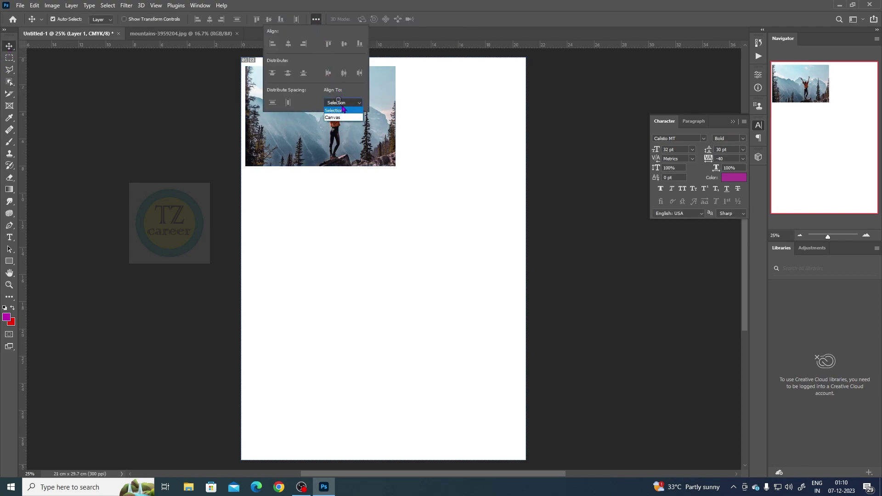
click(345, 117)
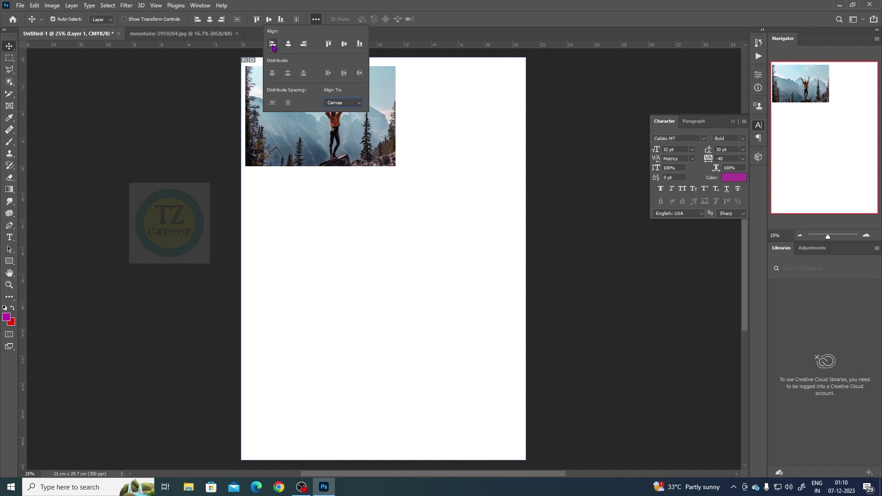
click(273, 45)
click(327, 44)
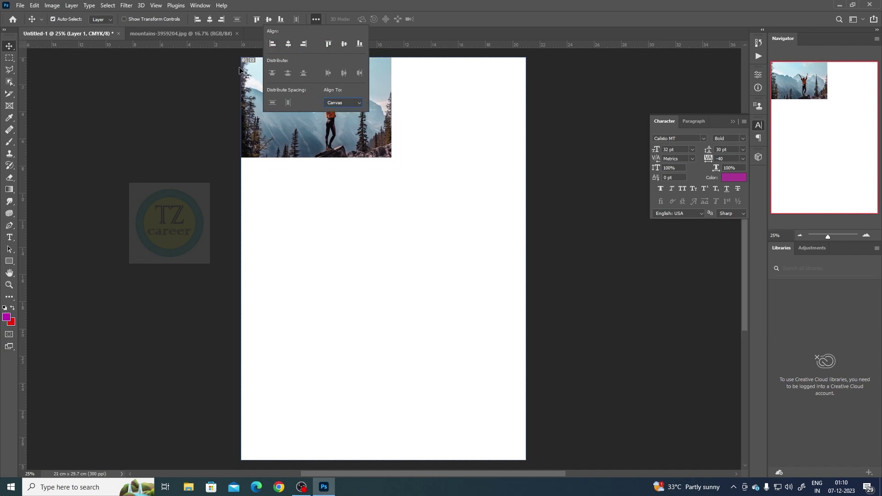
click(439, 134)
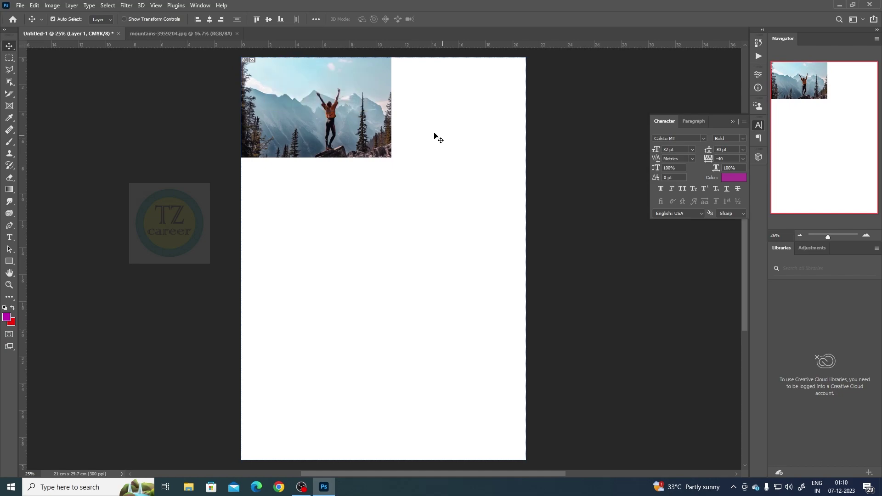
Open the tea-field photo pexels-min-an-981091.jpg.
click(19, 6)
click(27, 28)
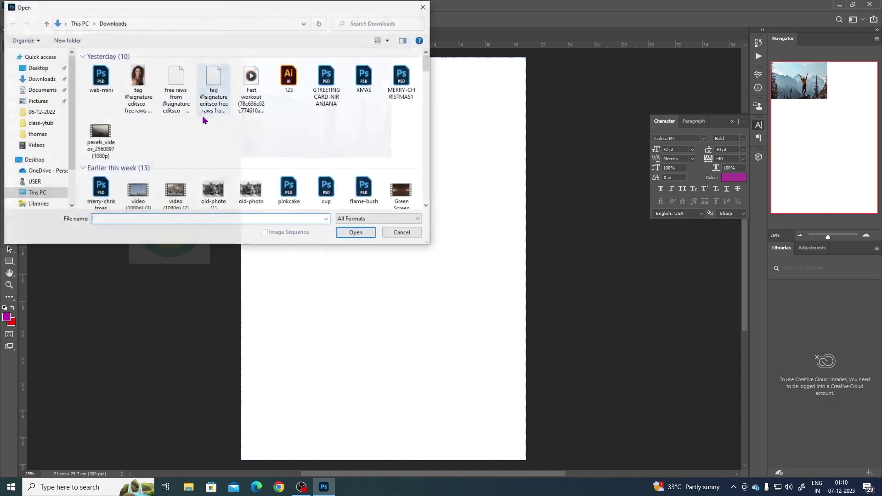
drag(427, 66, 431, 118)
click(364, 96)
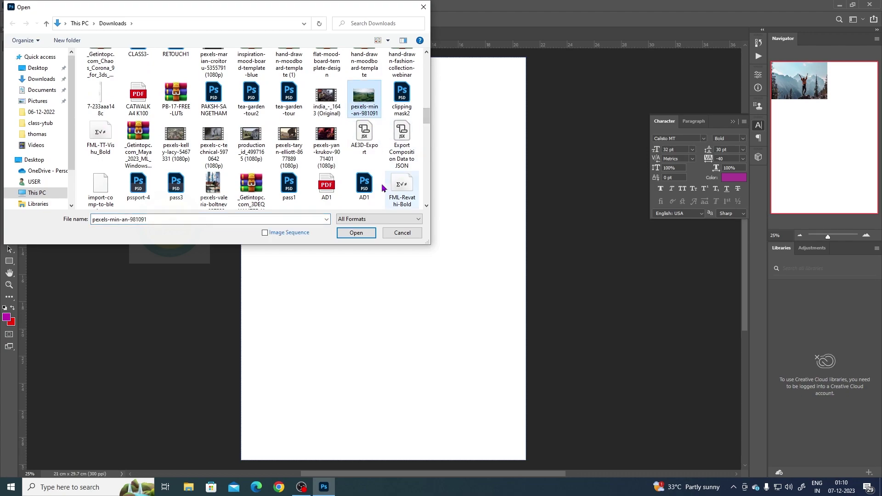
click(356, 232)
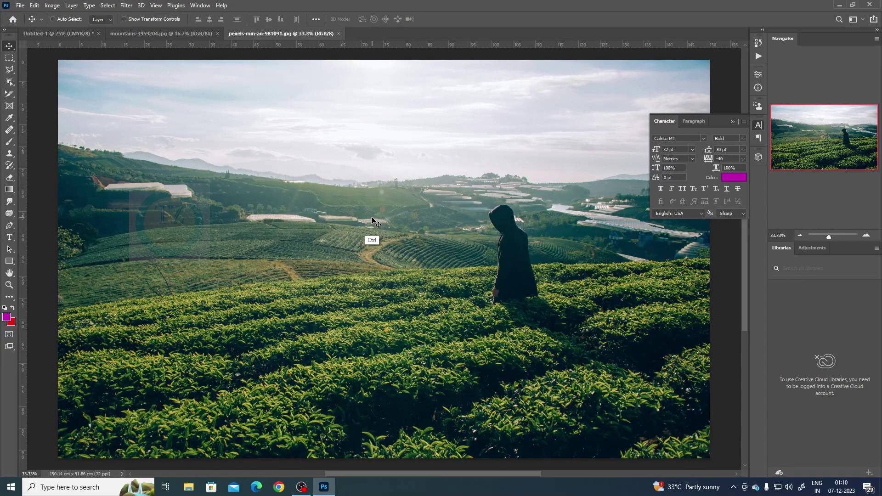
Select all of the tea field, close the mountains file, and place it into Untitled-1 as Layer 2.
key(ctrl+a)
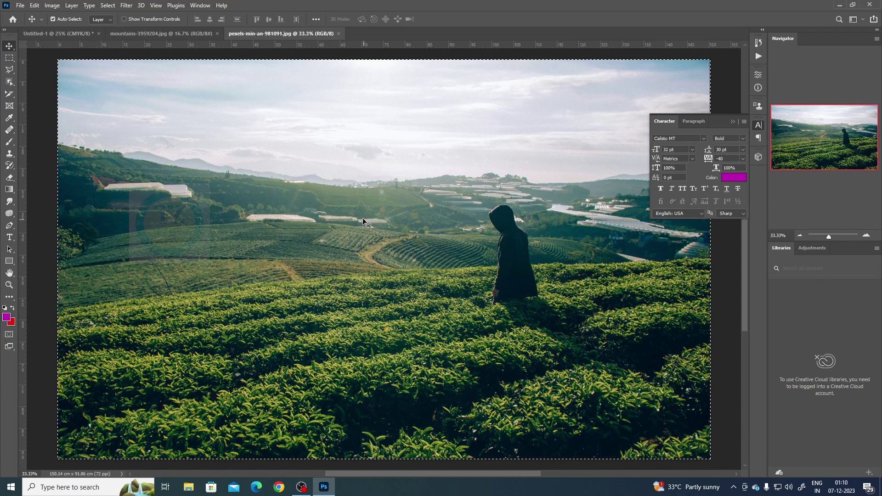
click(172, 39)
click(216, 34)
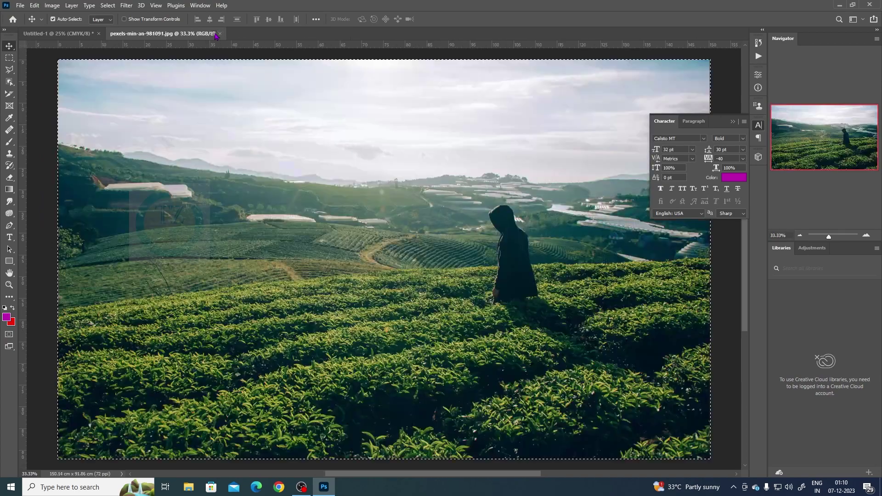
click(87, 36)
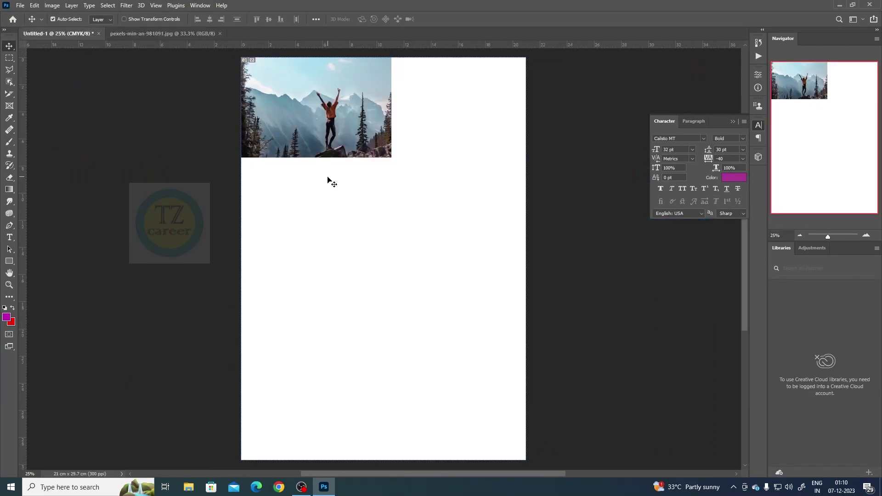
drag(327, 180, 324, 196)
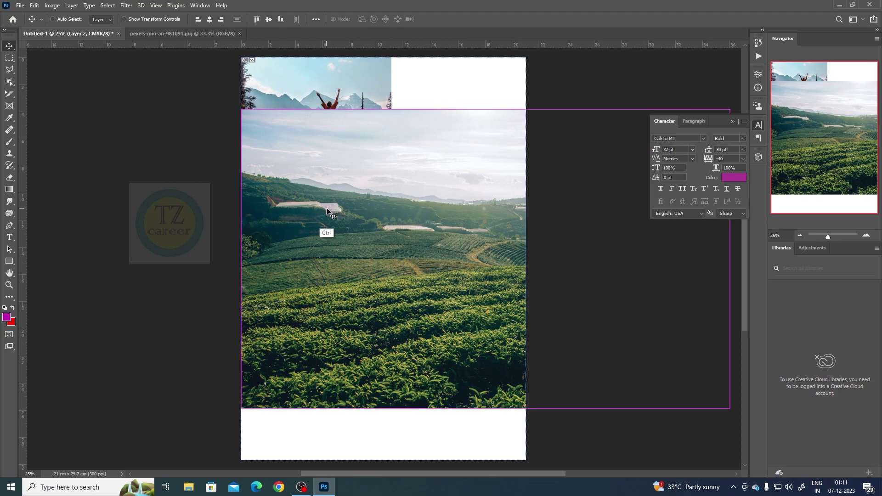
key(ctrl+t)
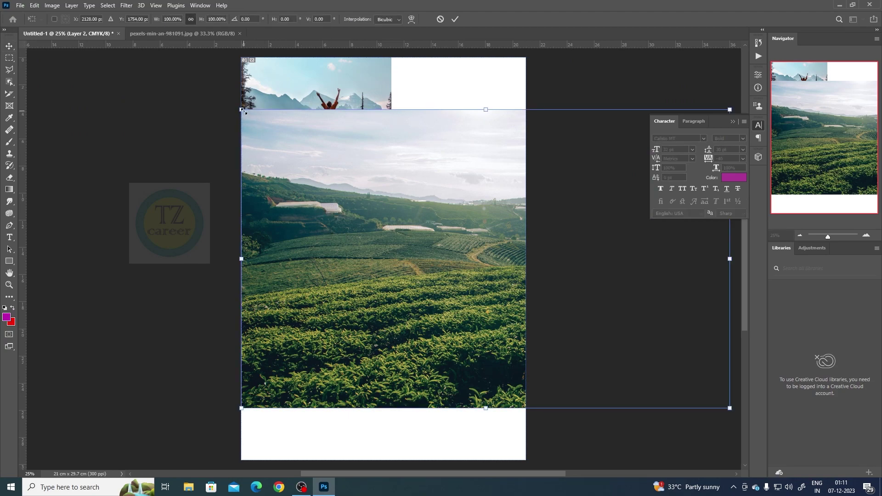
Scale the tea-field layer to about 38% and commit it flush right beneath the mountain photo.
drag(244, 111, 453, 240)
drag(675, 305, 473, 307)
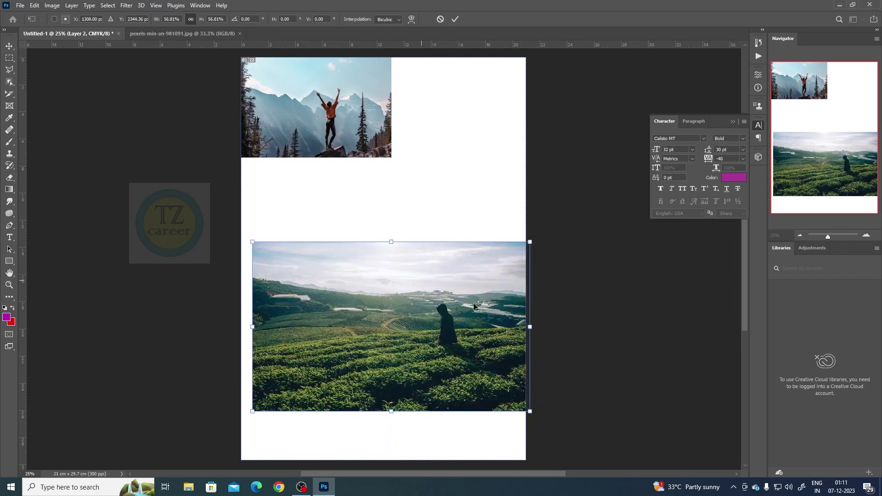
drag(530, 411, 365, 311)
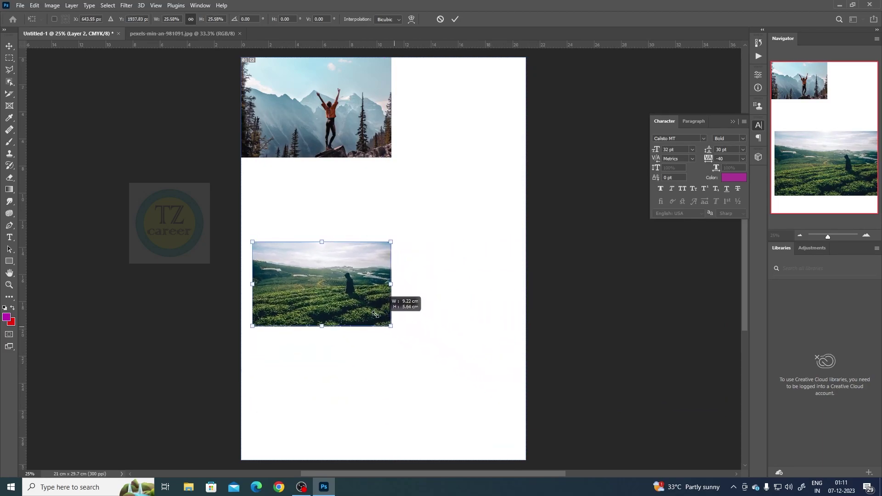
mouse_move(311, 290)
mouse_down()
mouse_move(328, 203)
mouse_move(457, 307)
mouse_move(457, 322)
mouse_move(338, 384)
mouse_up()
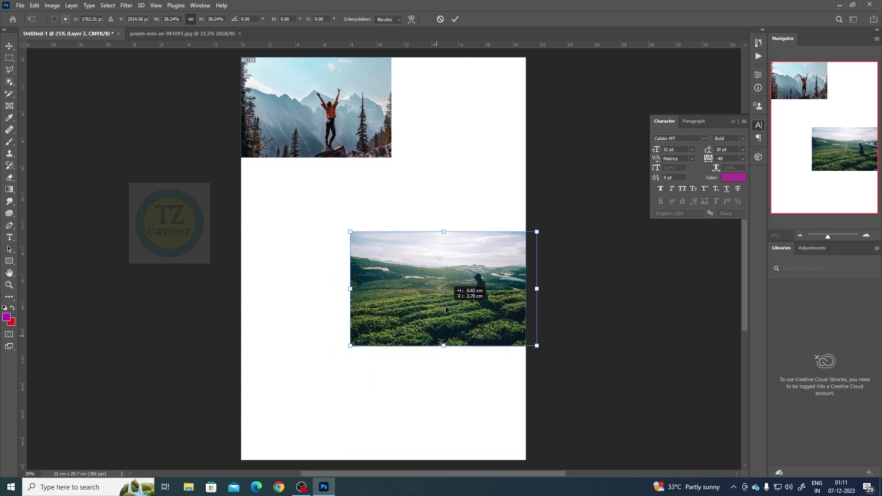
mouse_move(436, 339)
mouse_down()
mouse_move(378, 246)
mouse_move(442, 259)
mouse_up()
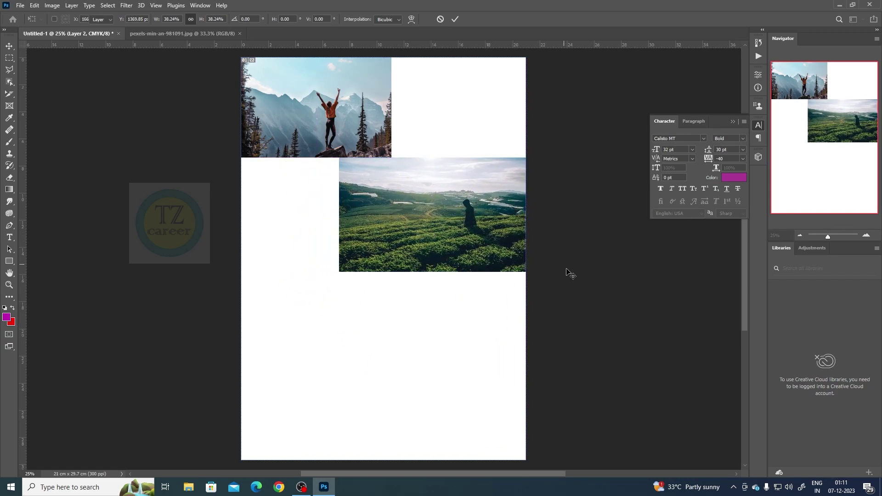
key(Return)
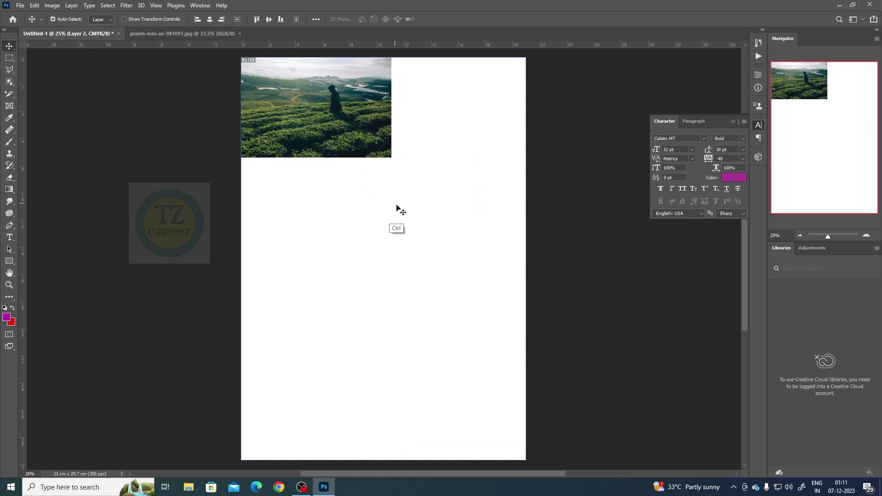
Open pexels-ali-pazani-2681751.jpg, select all of it, and return to the Untitled-1 tab.
click(22, 6)
click(28, 23)
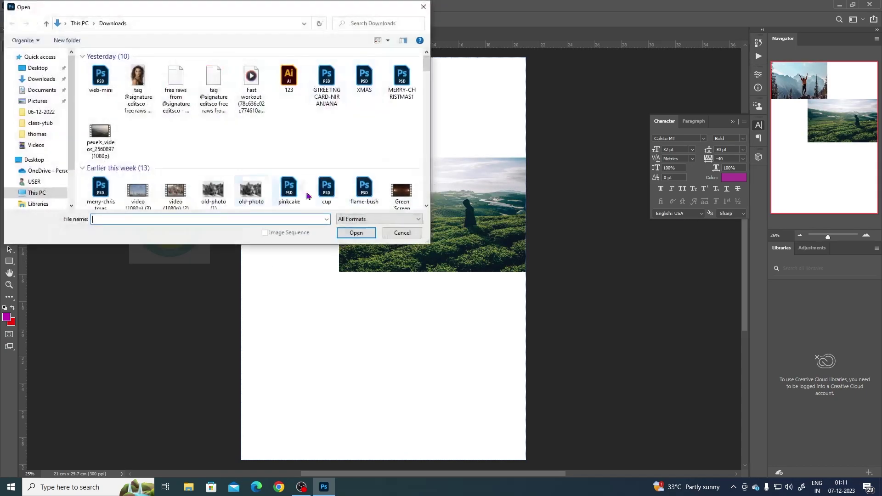
drag(427, 67, 432, 139)
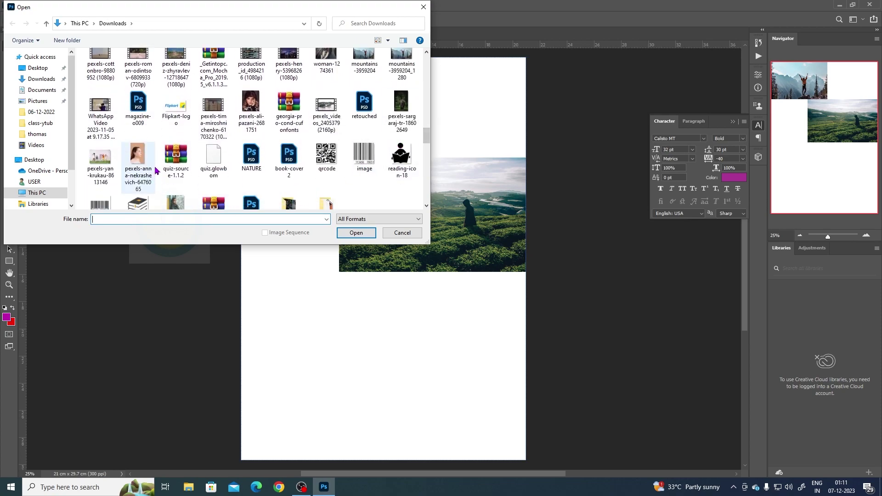
click(257, 111)
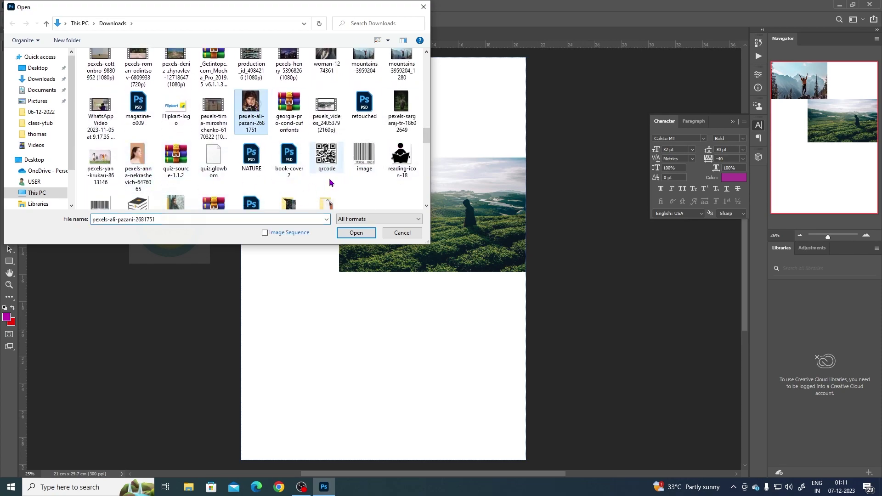
click(363, 234)
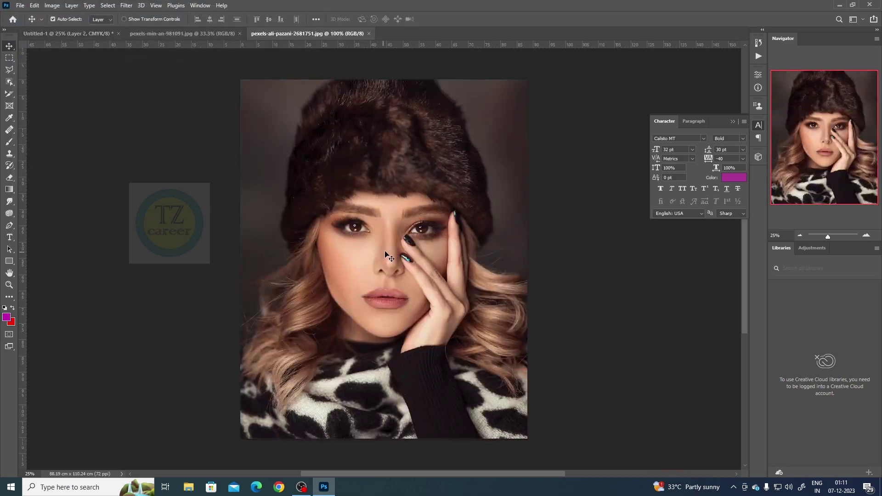
key(ctrl+a)
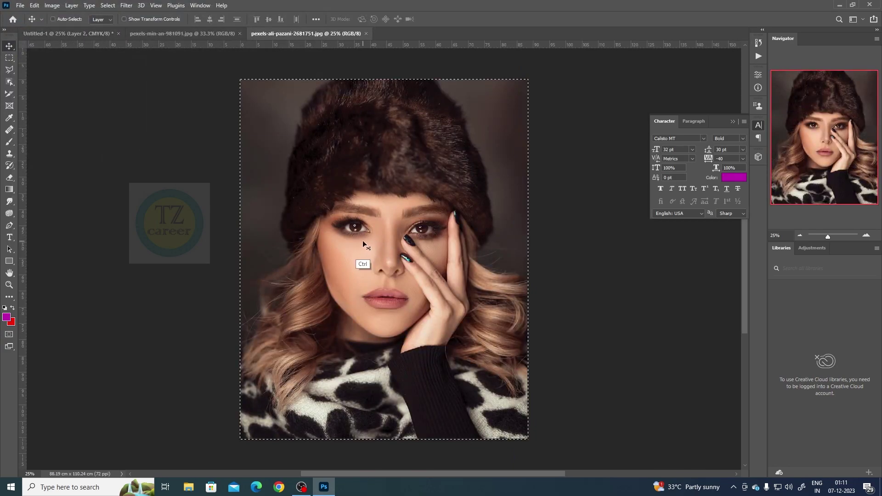
click(85, 34)
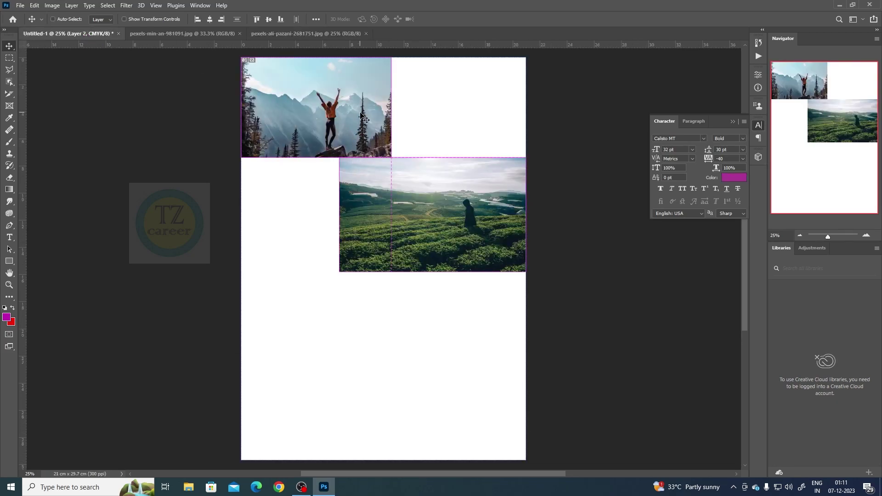
Paste the fur-hat portrait as Layer 3, scale it down and place it under the tea field.
key(ctrl+v)
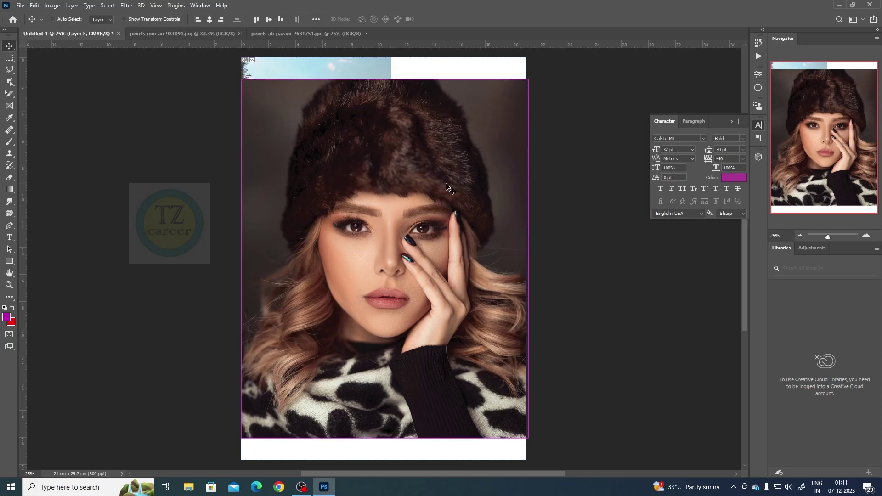
key(ctrl+t)
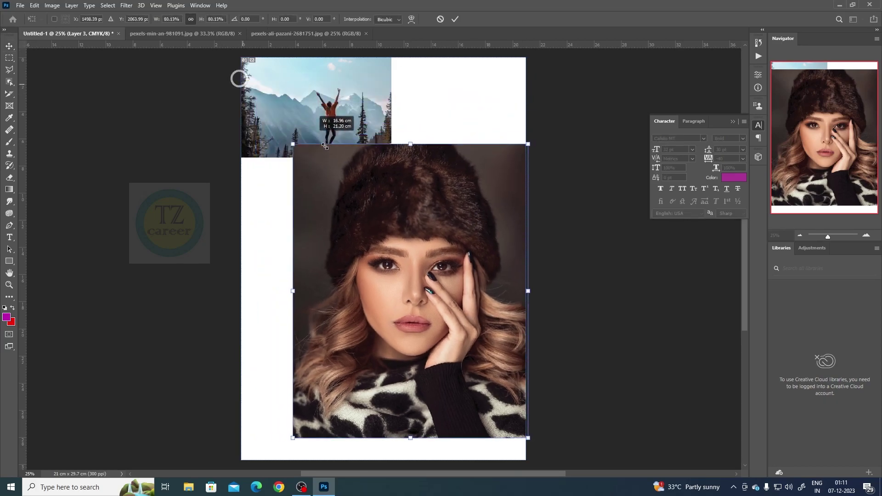
drag(240, 78, 349, 214)
drag(475, 306, 384, 332)
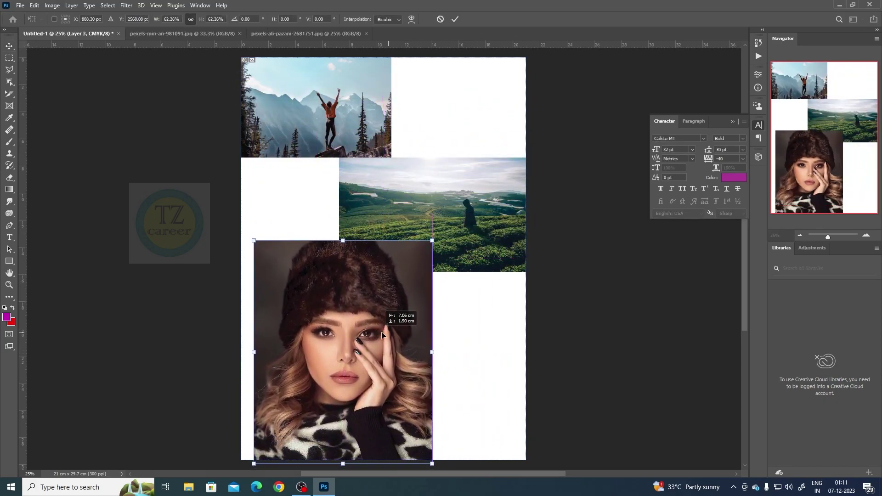
drag(436, 242, 403, 284)
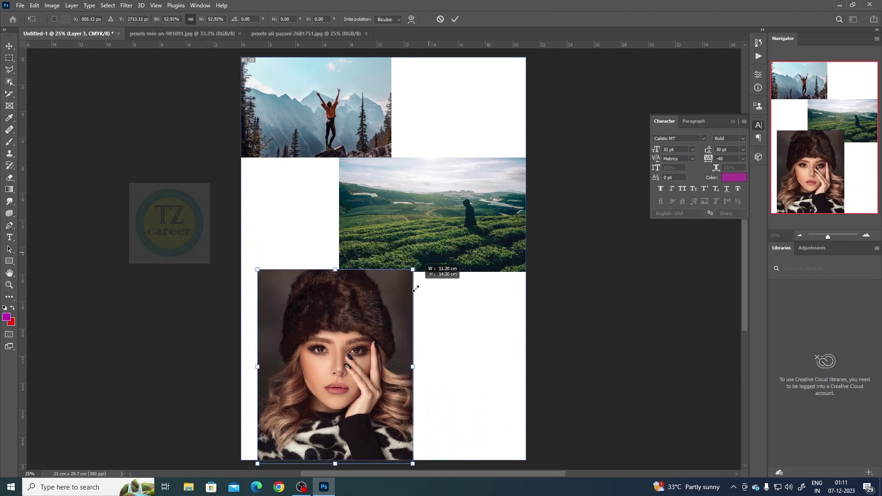
mouse_move(392, 343)
mouse_down()
mouse_move(395, 330)
mouse_move(374, 330)
mouse_up()
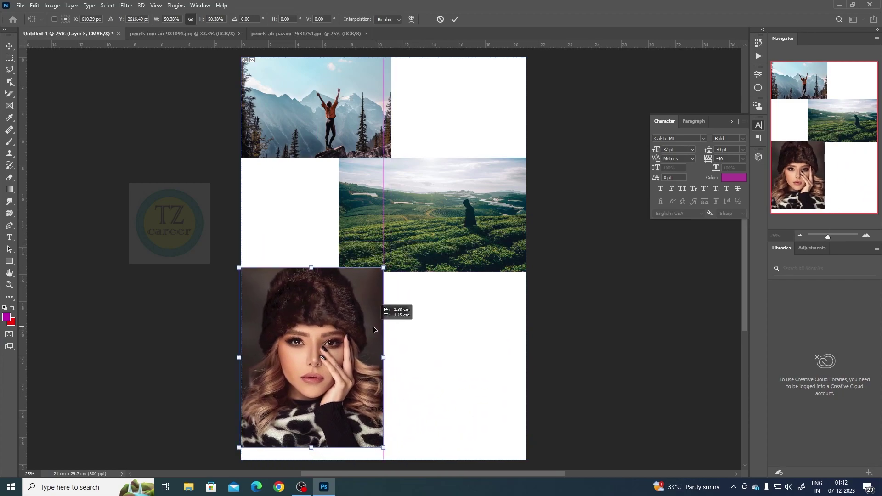
right_click(384, 451)
click(383, 451)
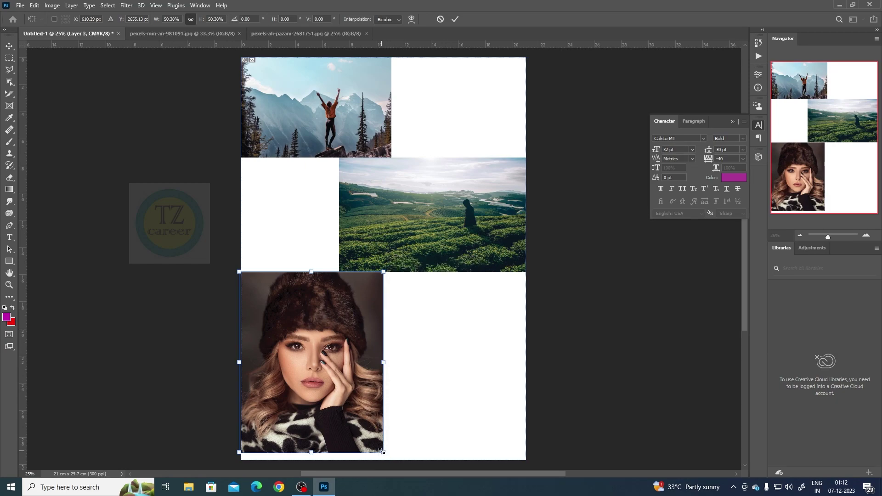
drag(383, 451, 384, 456)
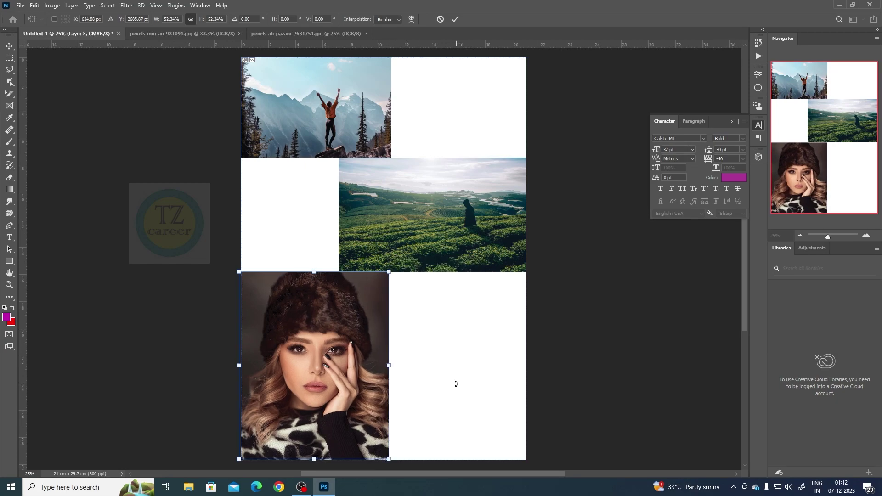
key(Return)
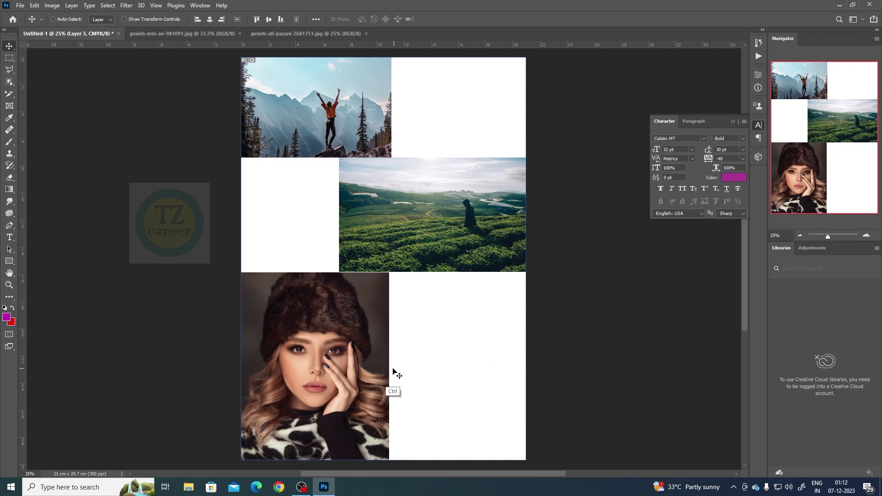
Enlarge the portrait slightly toward the upper right, commit it, and show the Layers panel.
key(ctrl+t)
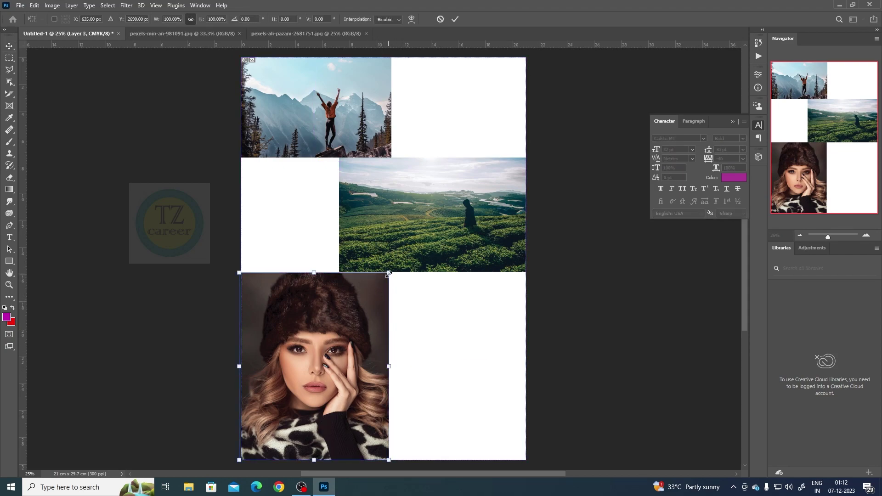
right_click(389, 271)
click(390, 278)
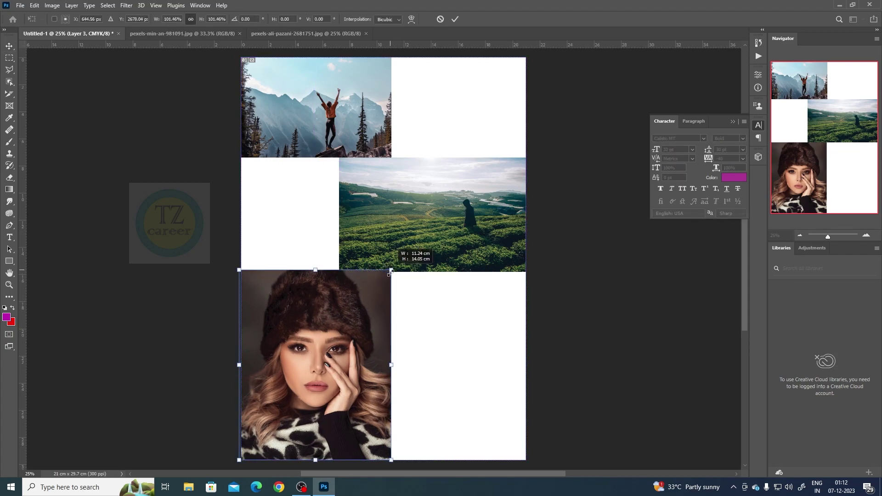
drag(390, 278, 390, 278)
key(Return)
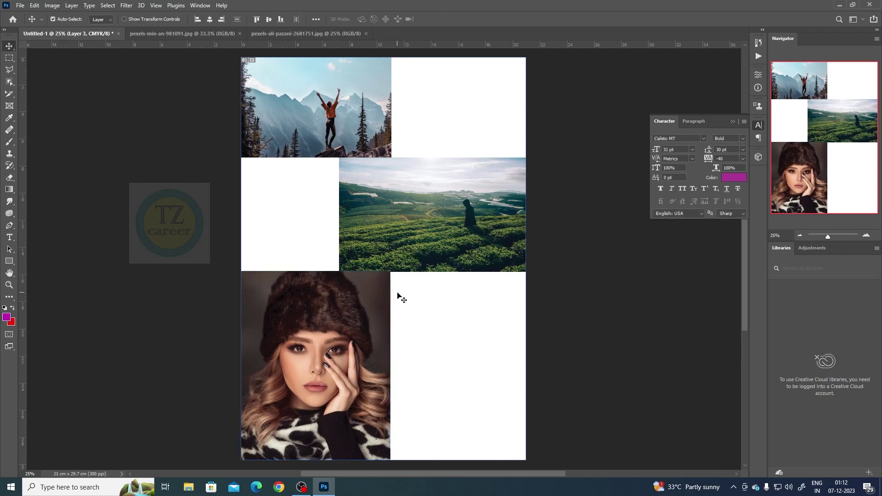
key(F7)
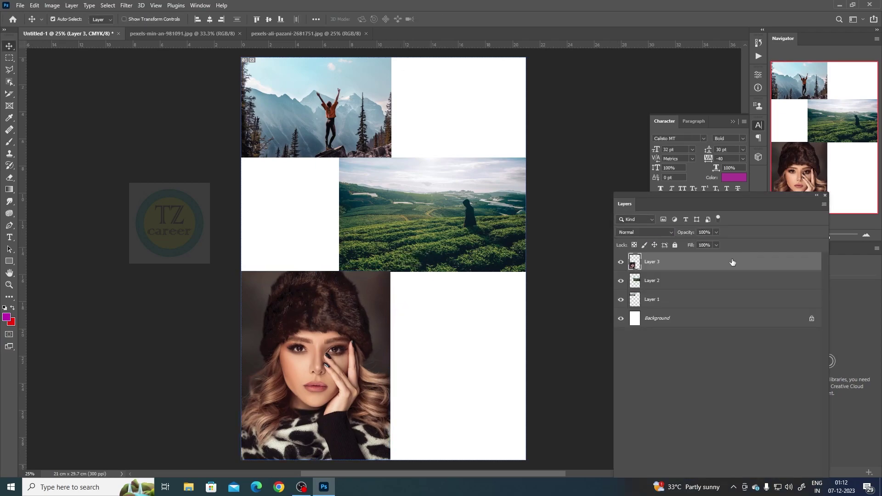
Move Layer 3 below Layer 2 and start opening another image file.
drag(682, 263, 679, 301)
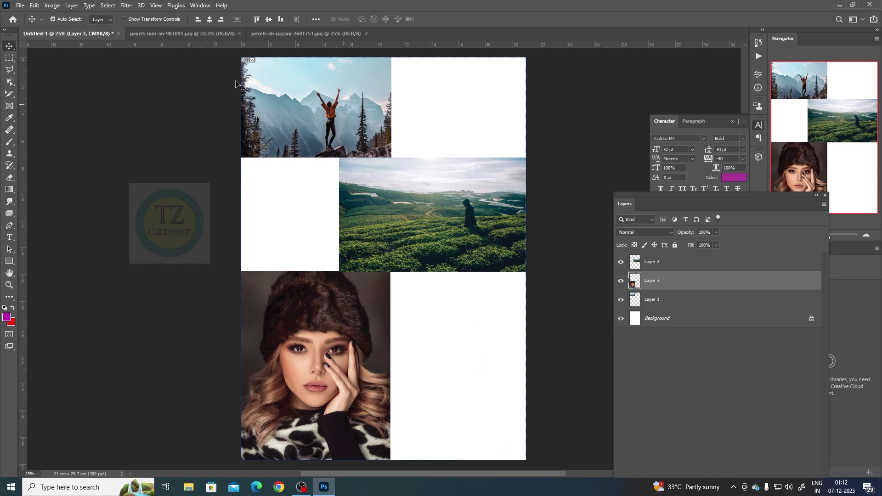
click(20, 5)
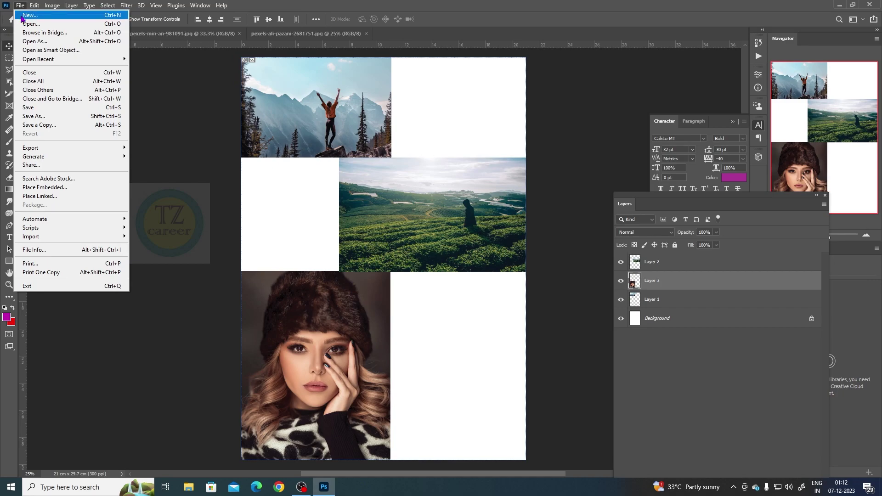
click(27, 23)
click(327, 83)
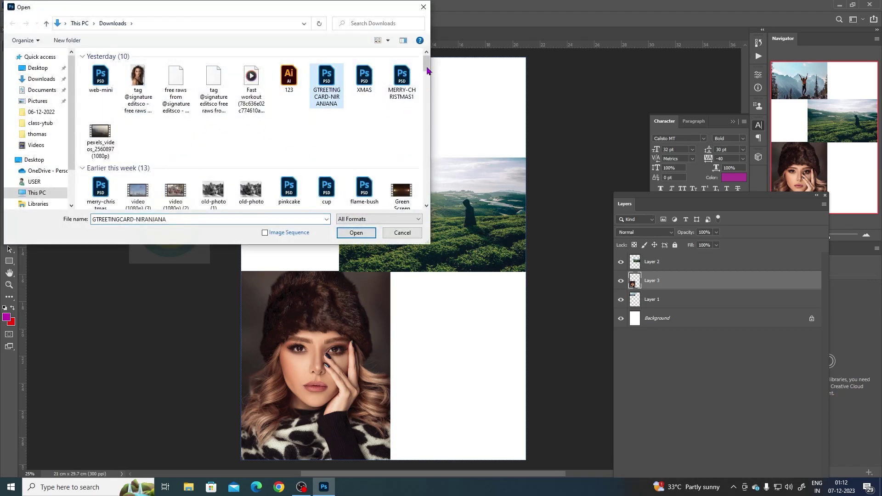
mouse_move(430, 59)
mouse_down()
mouse_move(420, 62)
mouse_move(416, 149)
mouse_up()
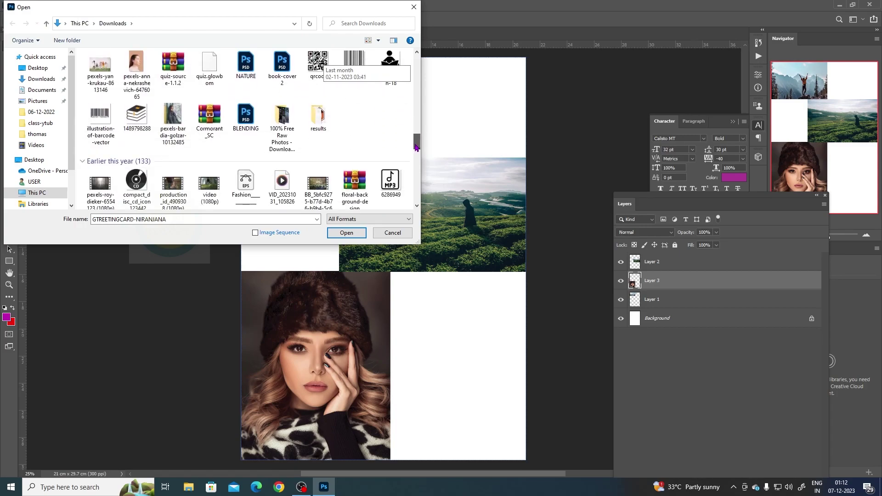
Open pexels-bardia-golzar-10132485.jpg, select all of it, and return to the collage.
click(173, 120)
click(349, 233)
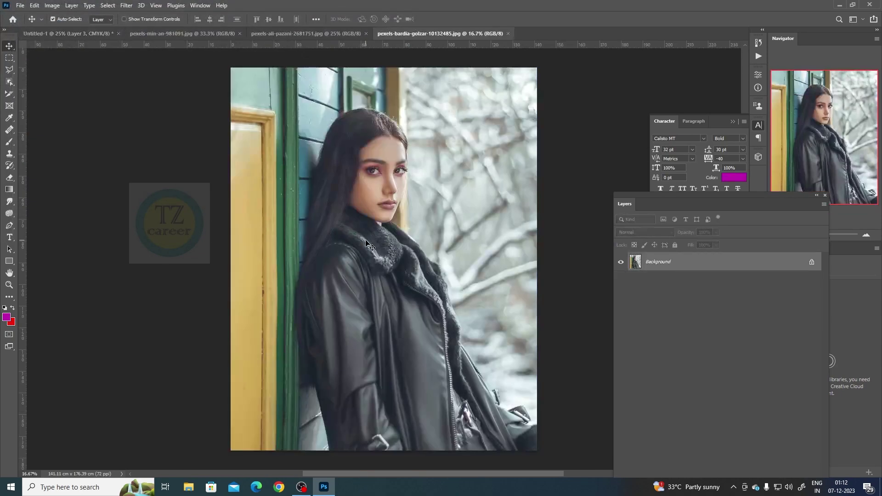
key(ctrl+a)
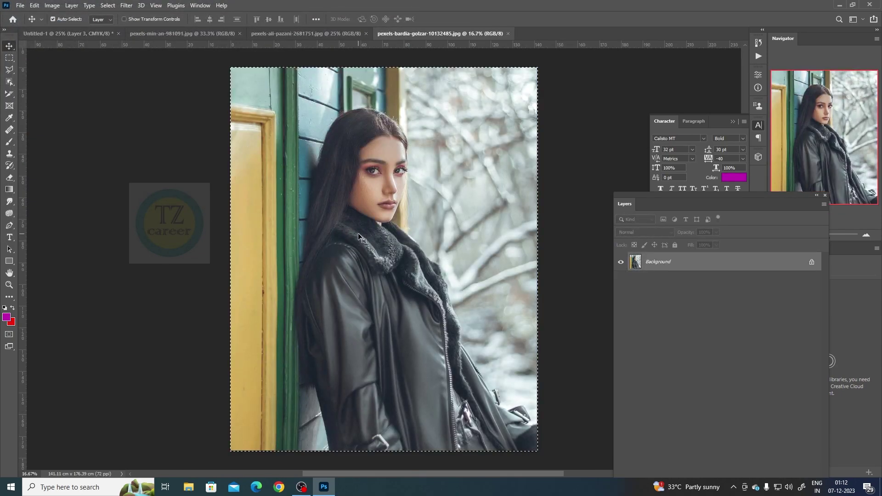
click(74, 34)
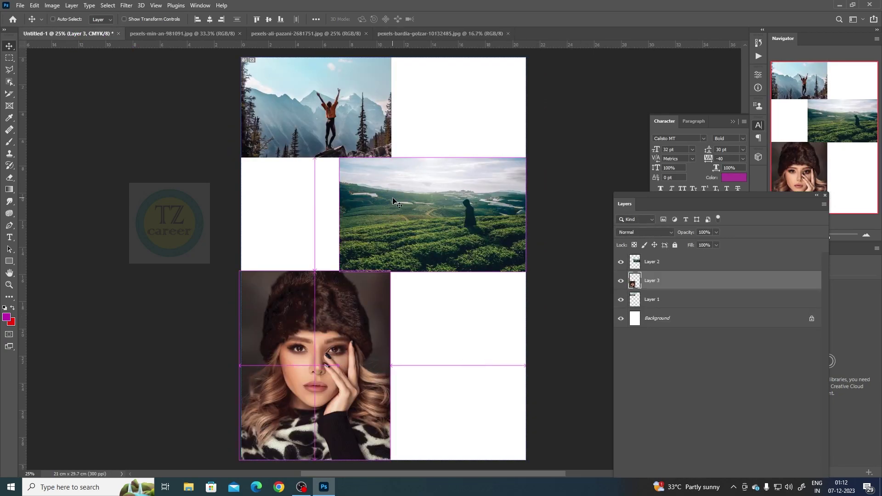
Paste the door photo as Layer 4 and scale it to about 43.58%.
key(ctrl+v)
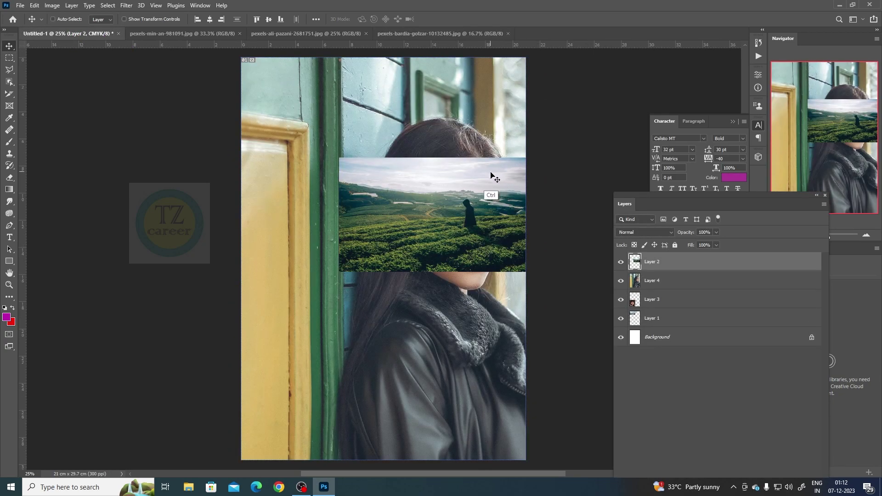
key(ctrl+t)
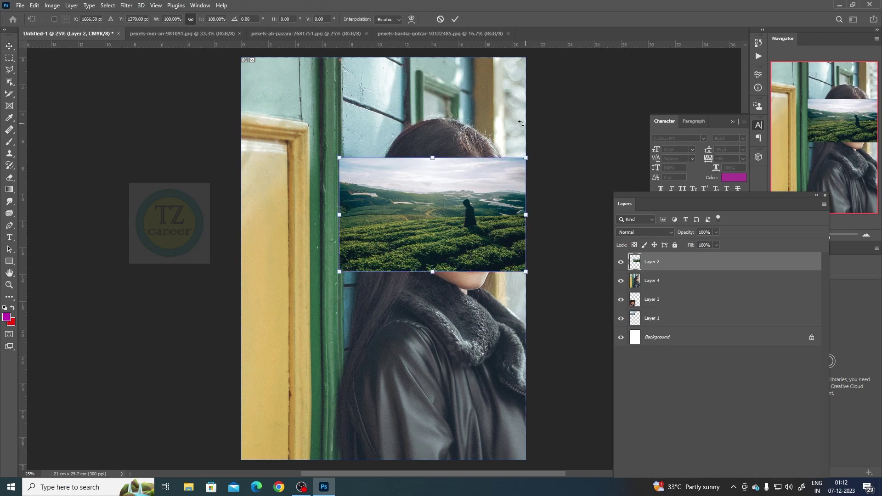
key(Return)
click(648, 281)
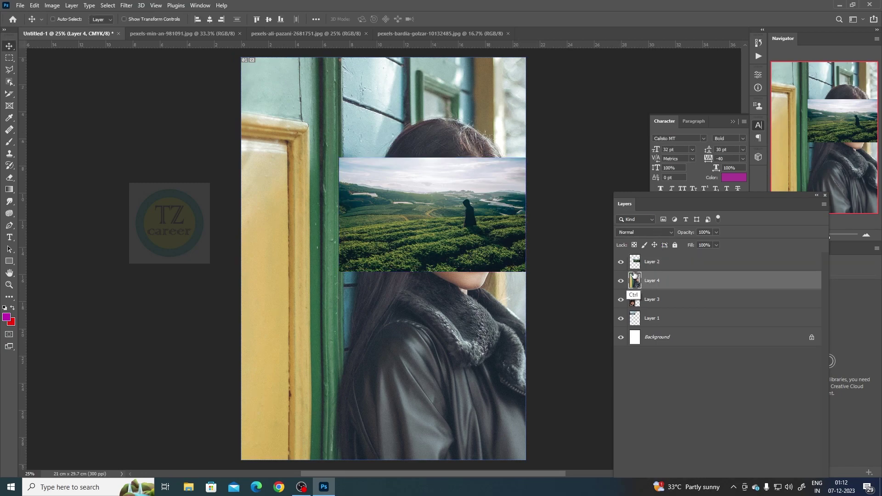
key(ctrl+t)
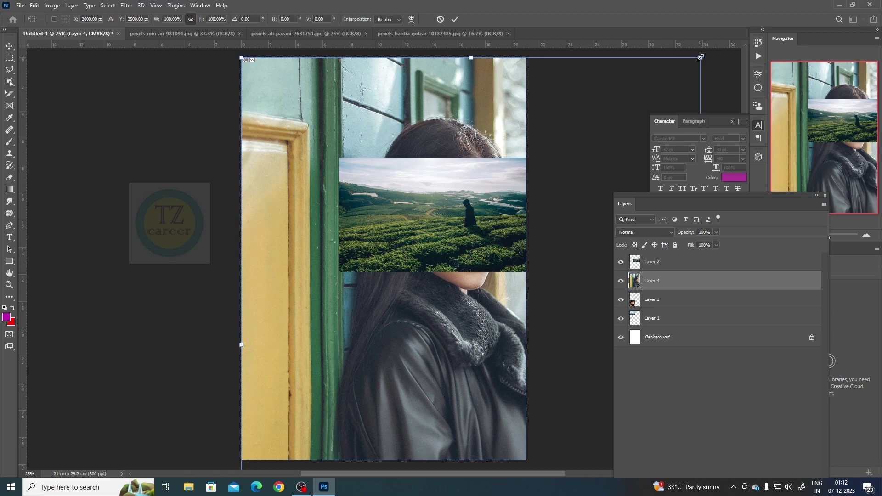
mouse_move(700, 57)
mouse_down()
mouse_move(479, 269)
mouse_move(516, 322)
mouse_move(485, 327)
mouse_up()
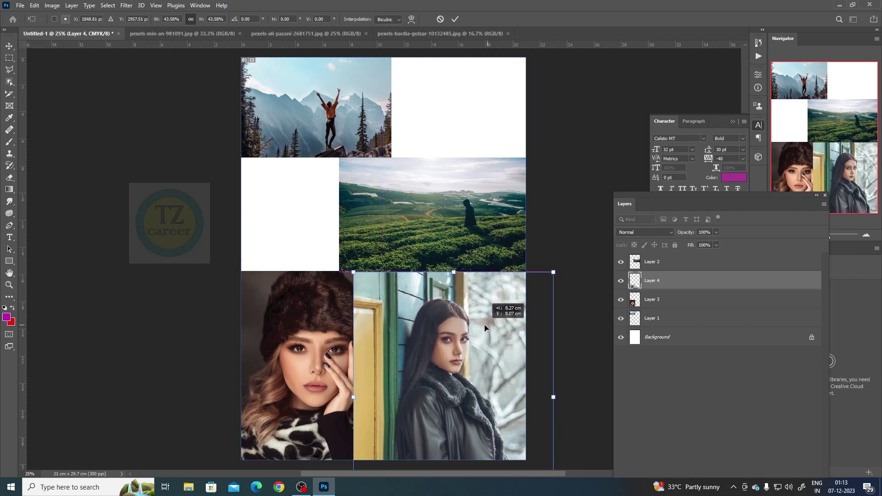
key(Return)
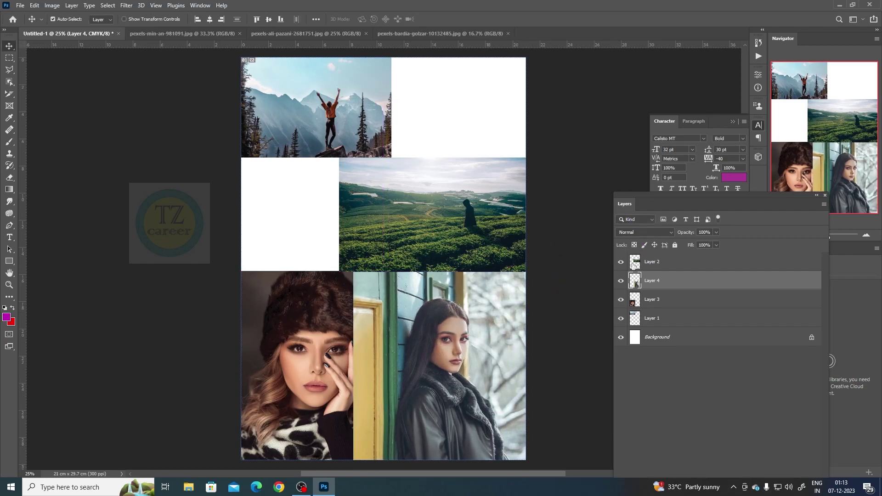
Put Layer 4 below Layer 3 and slide the photo right against the portrait.
drag(663, 283, 652, 311)
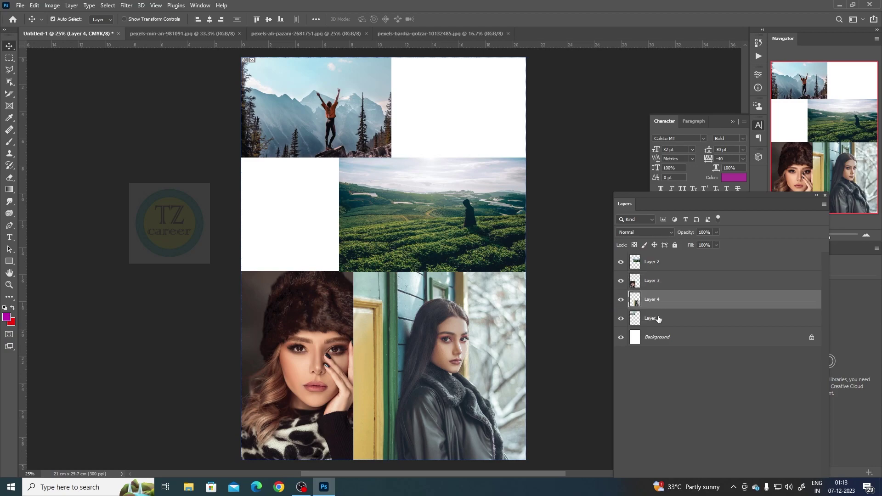
drag(481, 353, 516, 352)
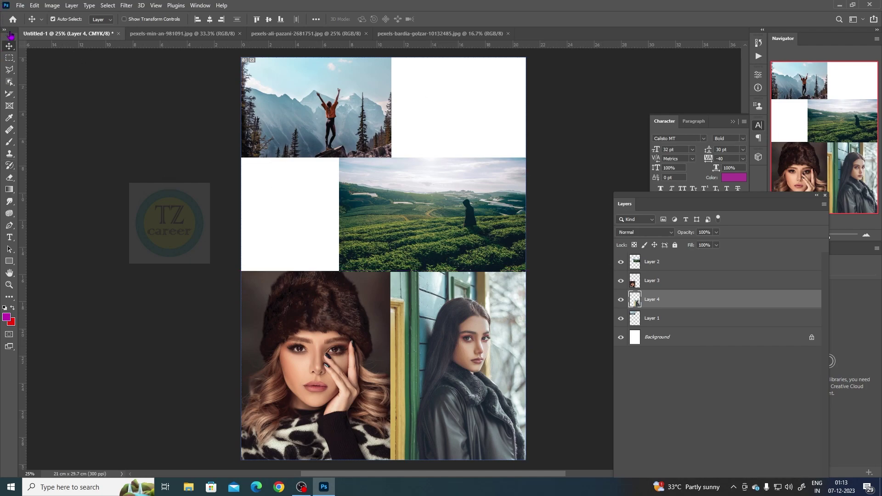
click(22, 5)
Open pexels-roman-odintsov-4552172, select all, and paste it into the collage.
click(25, 22)
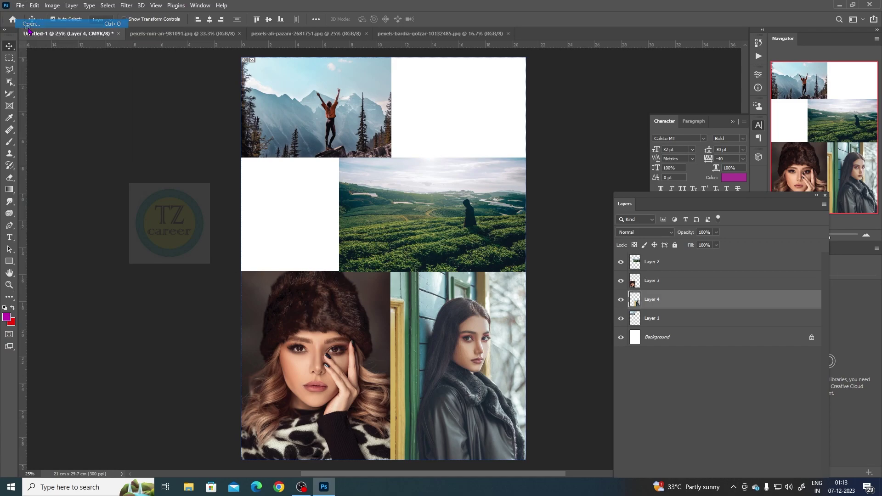
drag(417, 67, 413, 83)
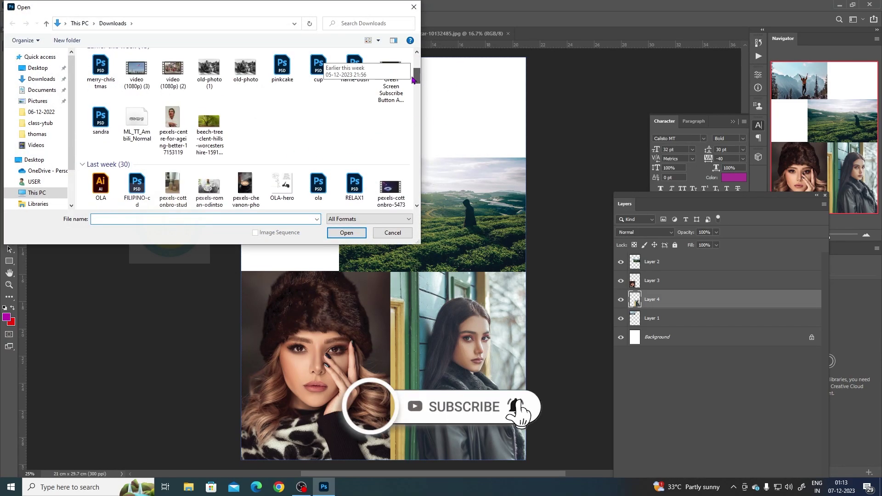
click(209, 149)
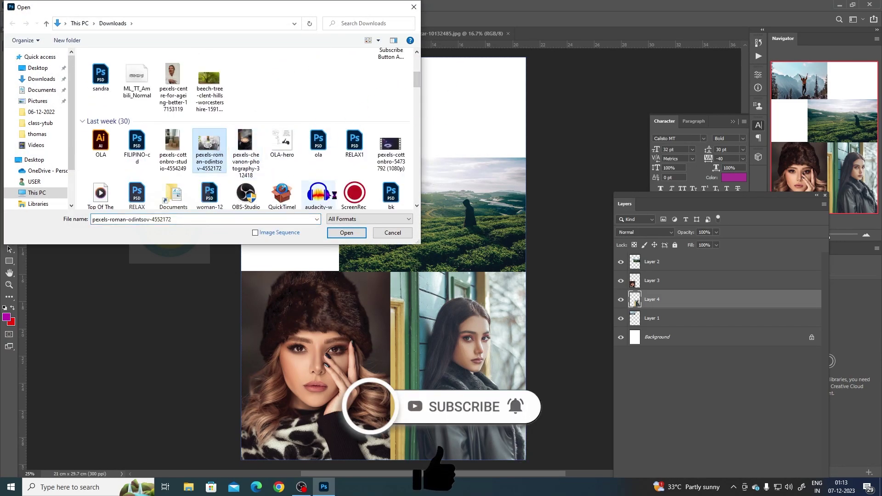
click(347, 233)
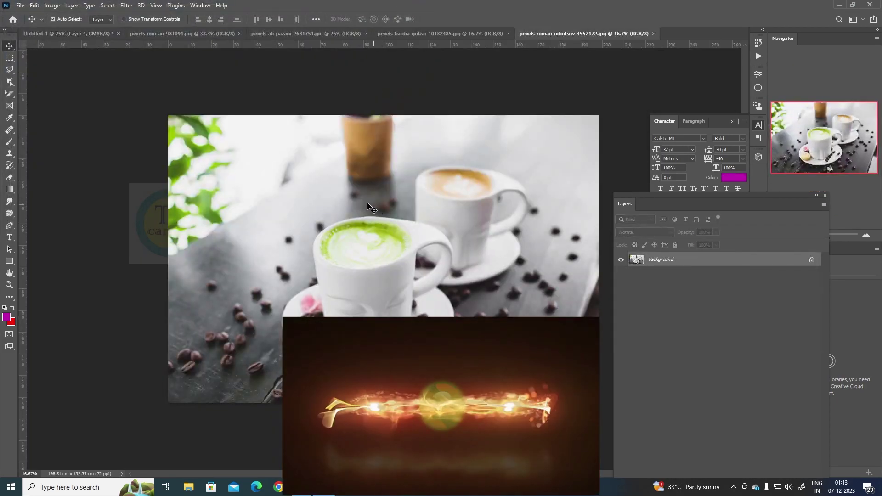
key(ctrl+a)
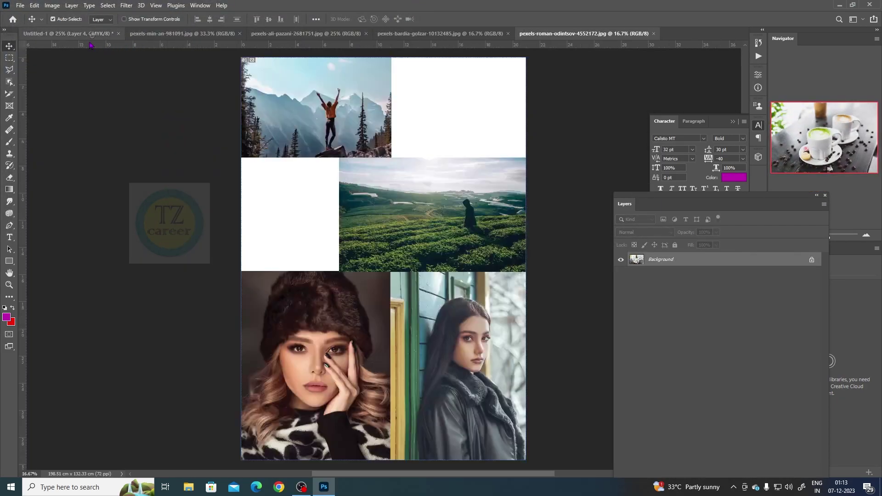
click(87, 34)
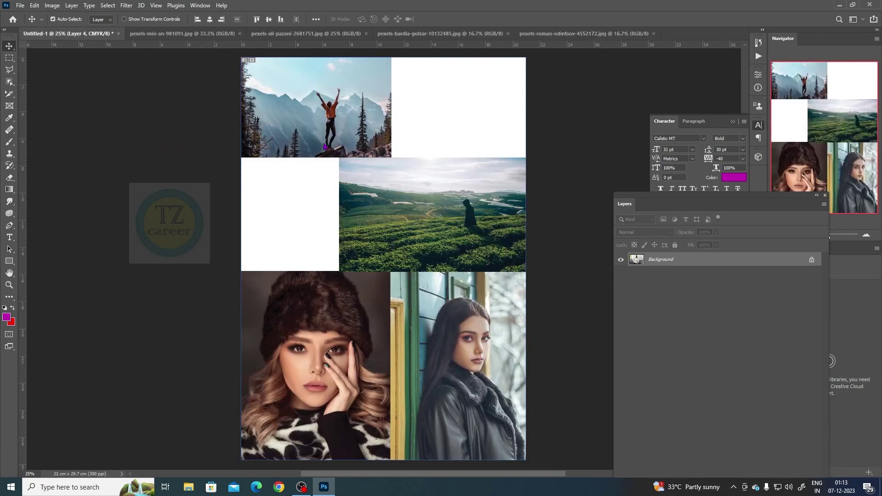
key(ctrl+v)
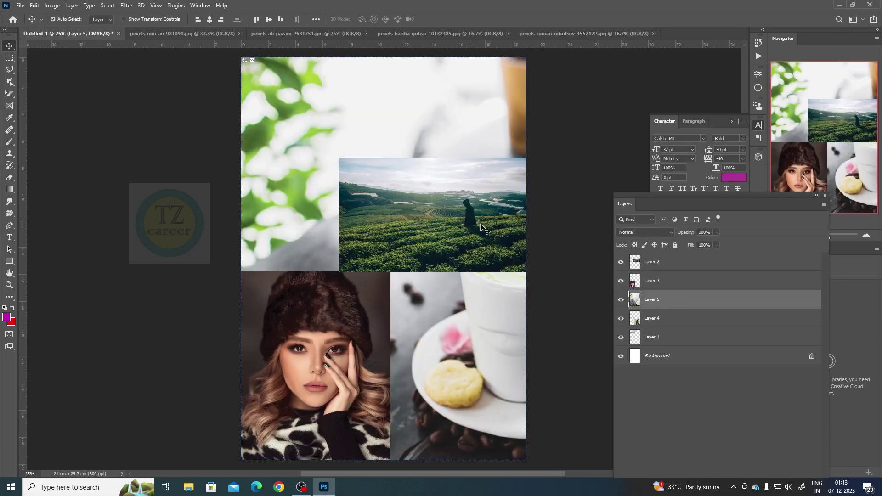
Scale the two-cups photo to about 27% and fit it into the middle-left cell.
key(ctrl+t)
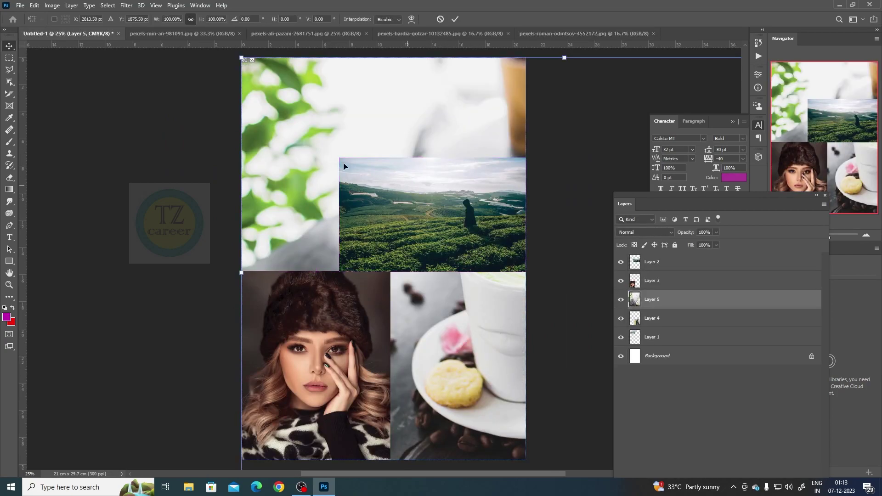
drag(237, 59, 540, 256)
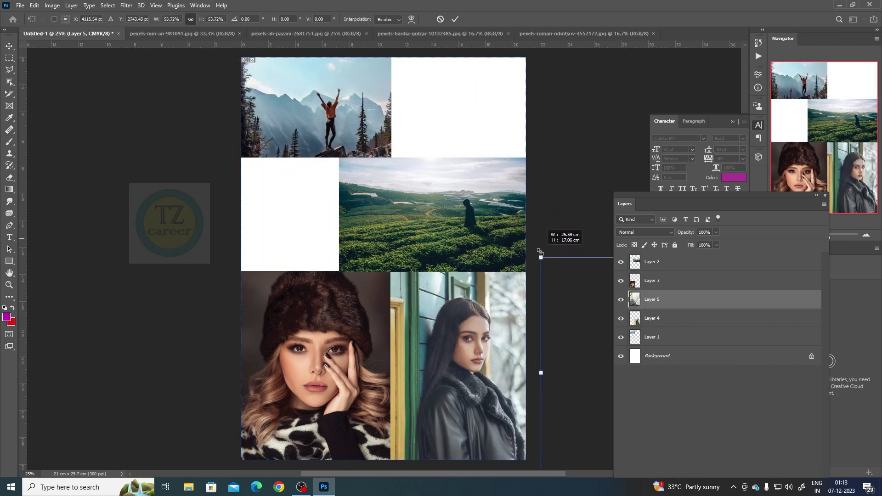
drag(587, 323, 329, 143)
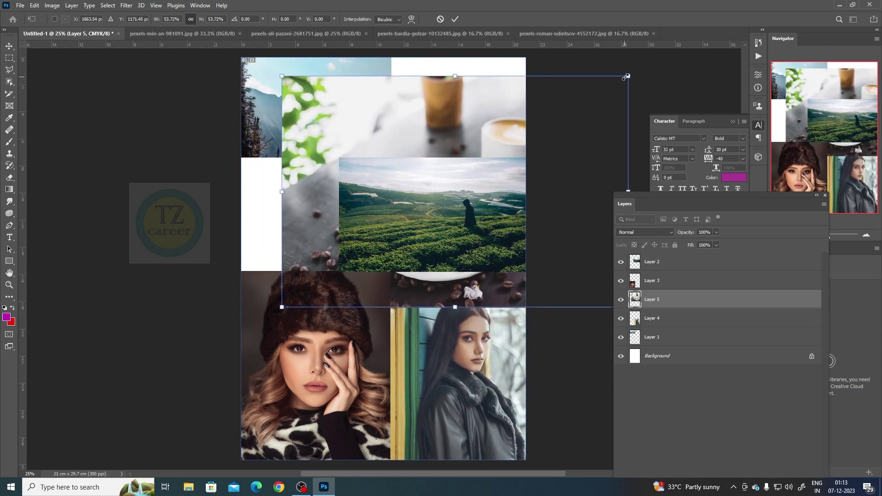
drag(619, 79, 471, 189)
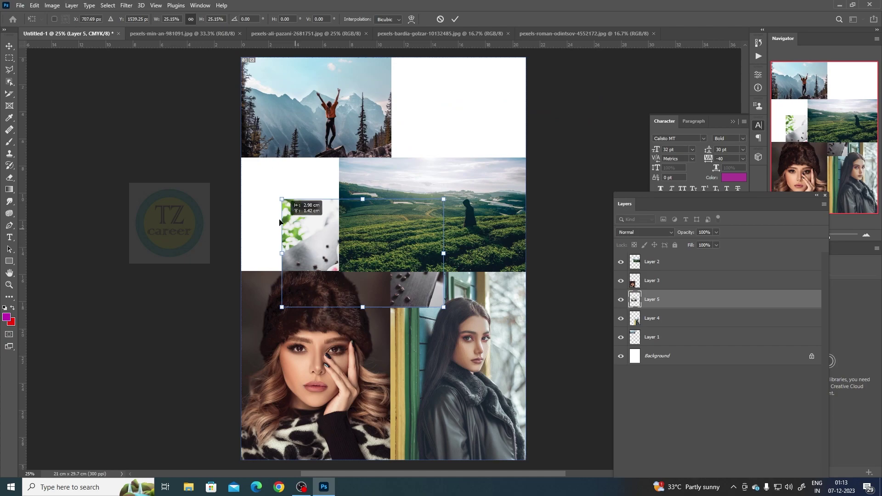
drag(320, 271, 251, 232)
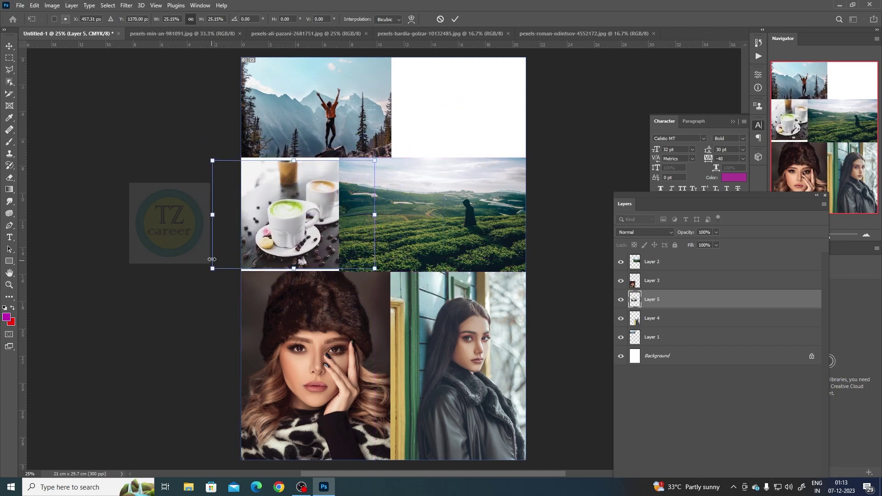
drag(212, 268, 204, 276)
mouse_move(283, 201)
mouse_down()
mouse_move(292, 198)
mouse_move(282, 201)
mouse_up()
right_click(298, 202)
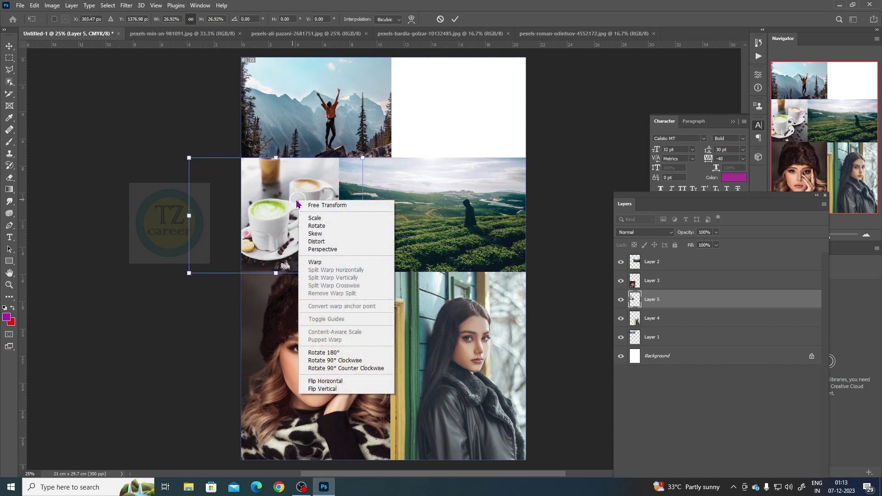
click(277, 196)
key(Return)
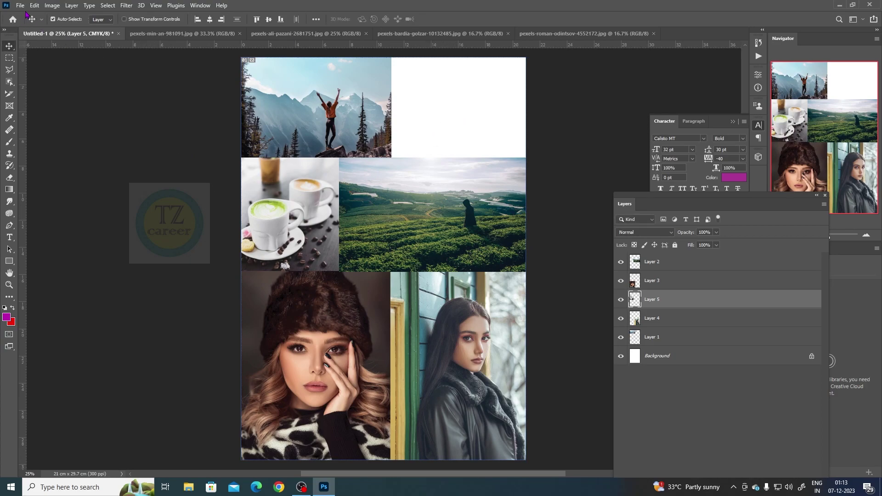
Open pexels-chevanon-photography-312418 and paste the latte photo into Untitled-1.
click(19, 8)
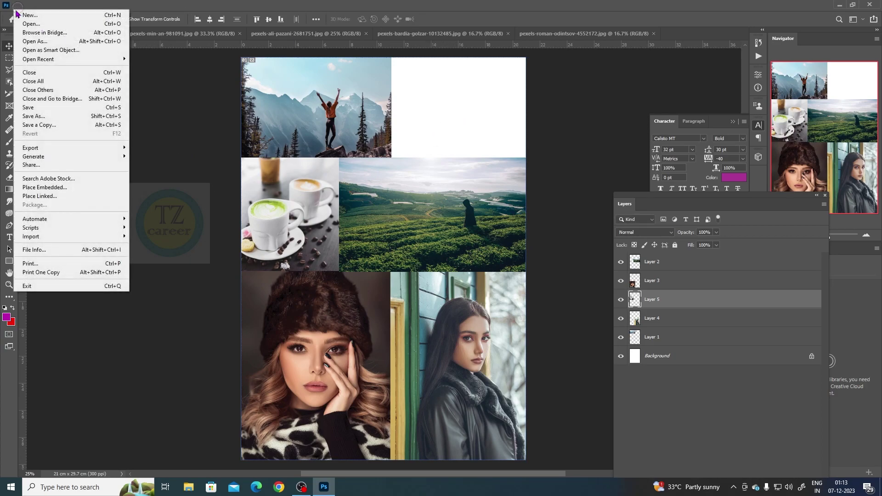
click(40, 25)
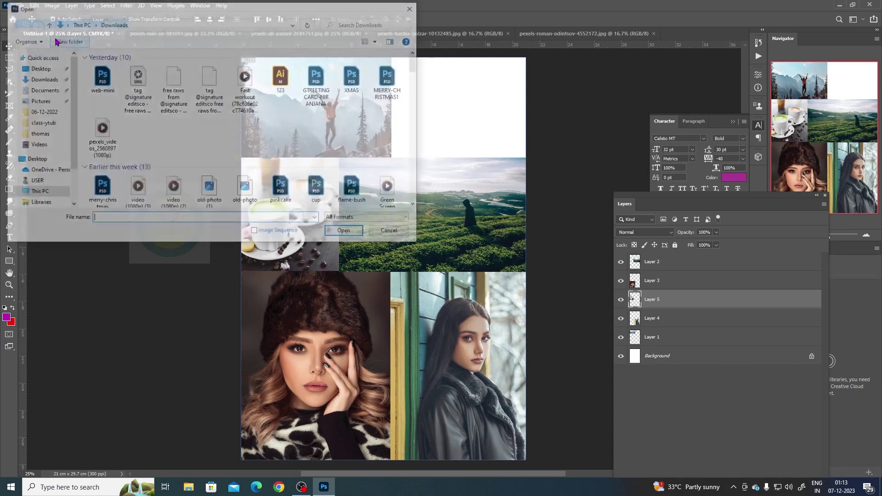
drag(417, 64, 418, 82)
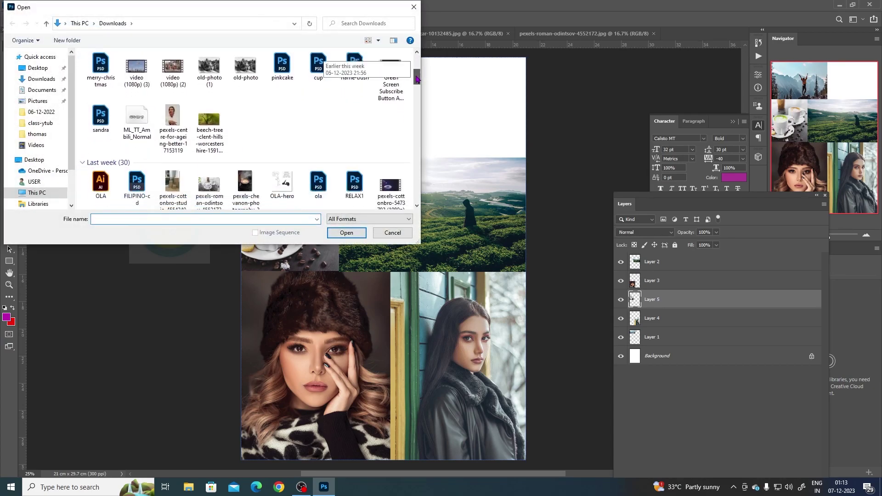
click(246, 153)
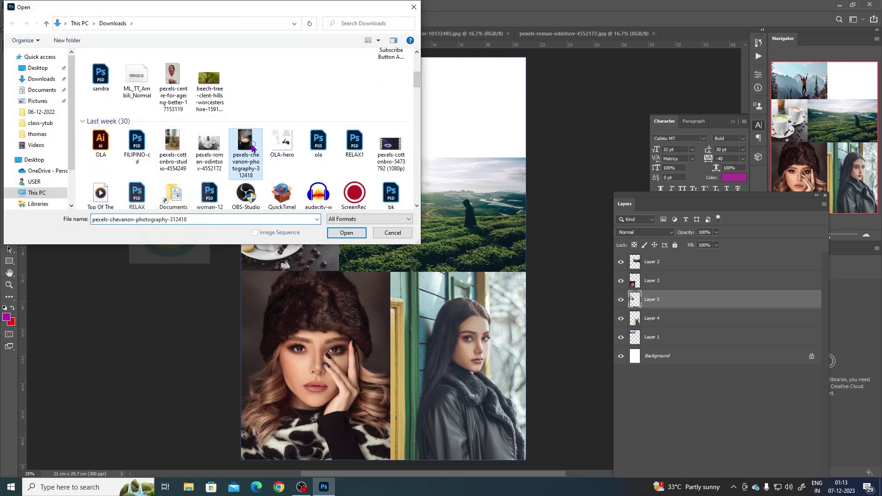
click(348, 234)
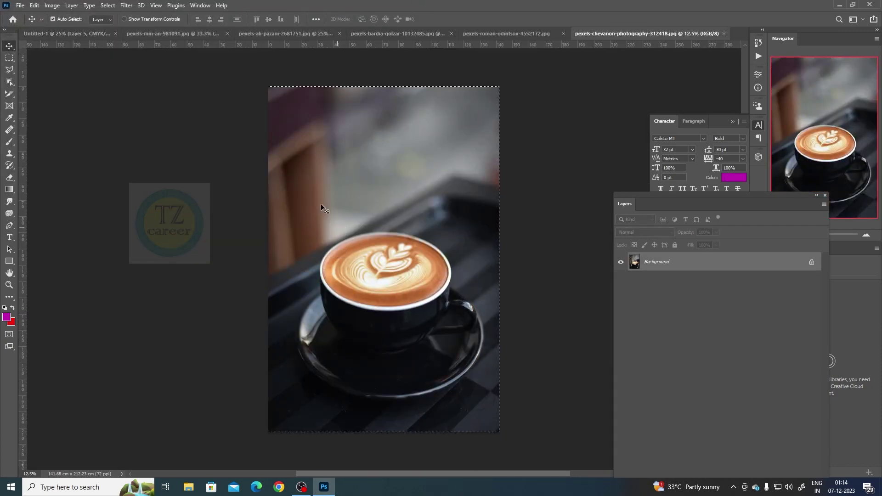
click(82, 34)
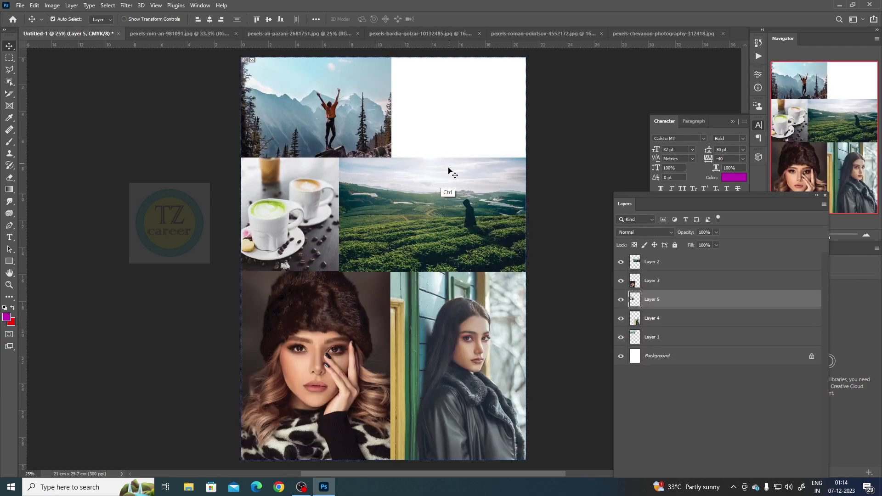
key(ctrl+v)
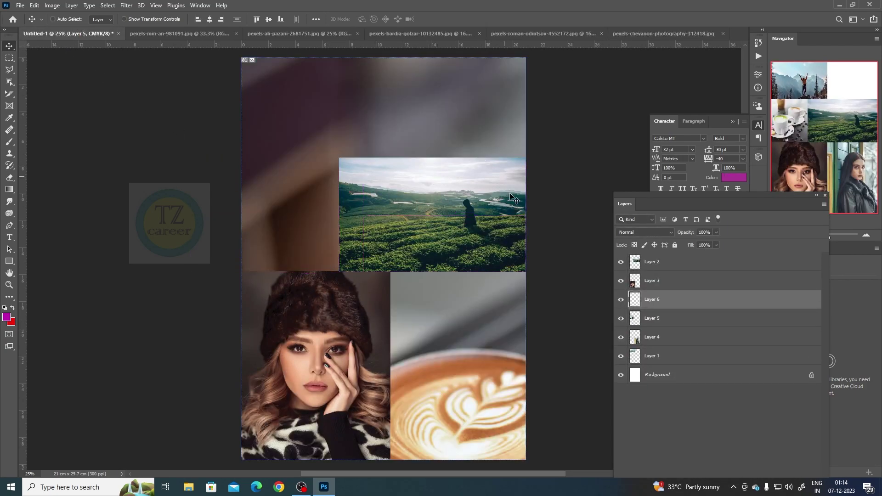
Shrink the latte photo and place it in the empty top-right cell.
key(ctrl+t)
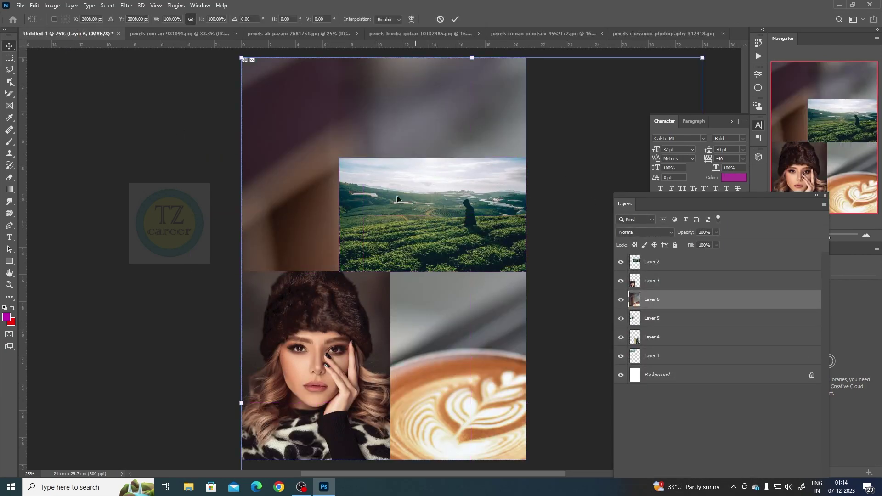
drag(242, 60, 457, 181)
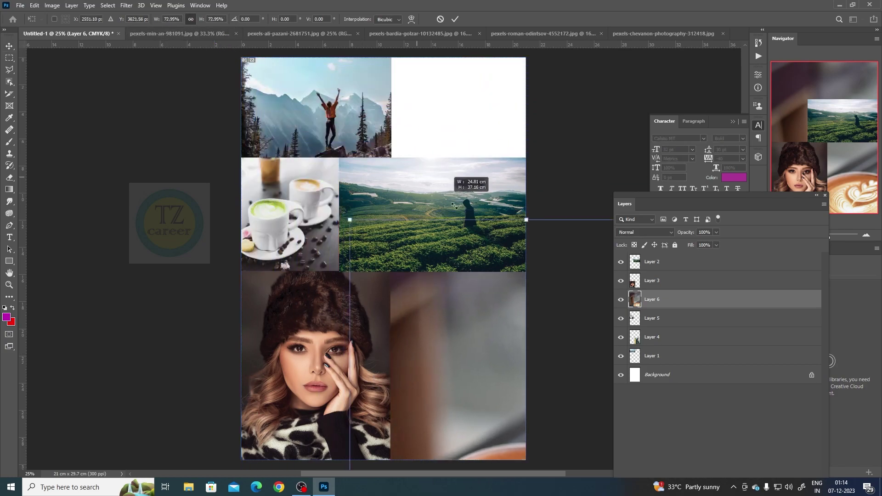
mouse_move(459, 367)
mouse_down()
mouse_move(396, 186)
mouse_move(309, 112)
mouse_up()
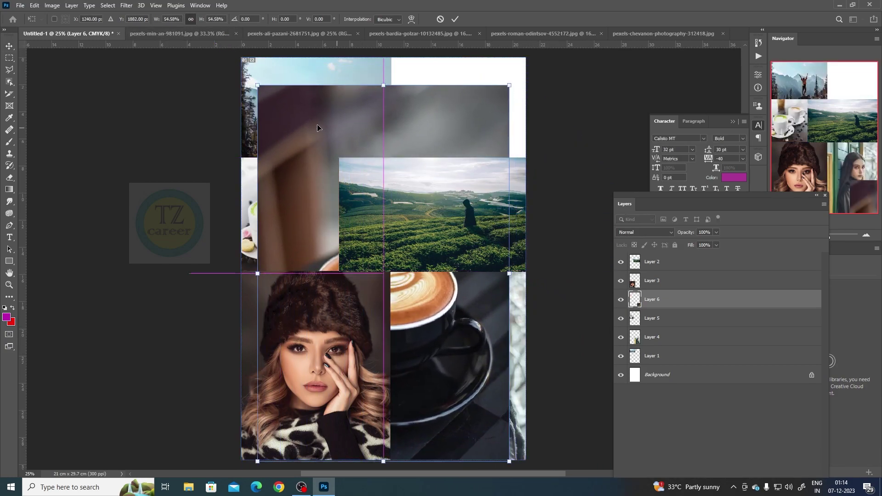
drag(512, 83, 428, 266)
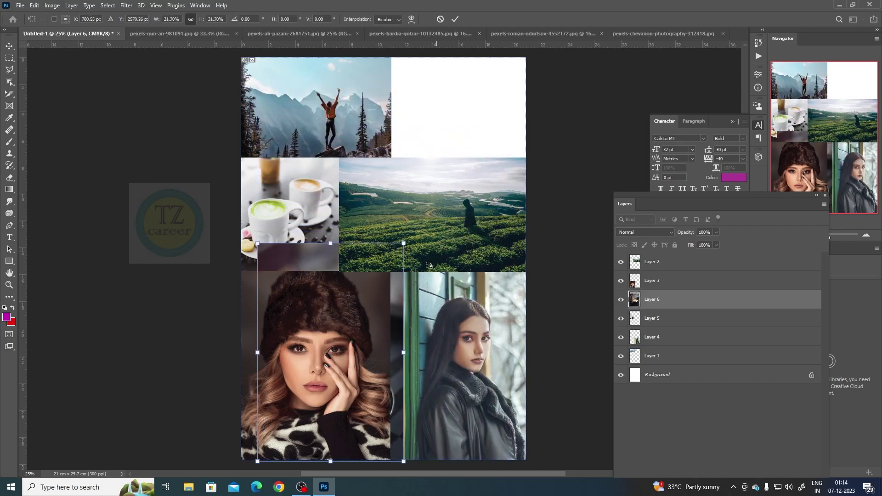
drag(313, 259, 441, 112)
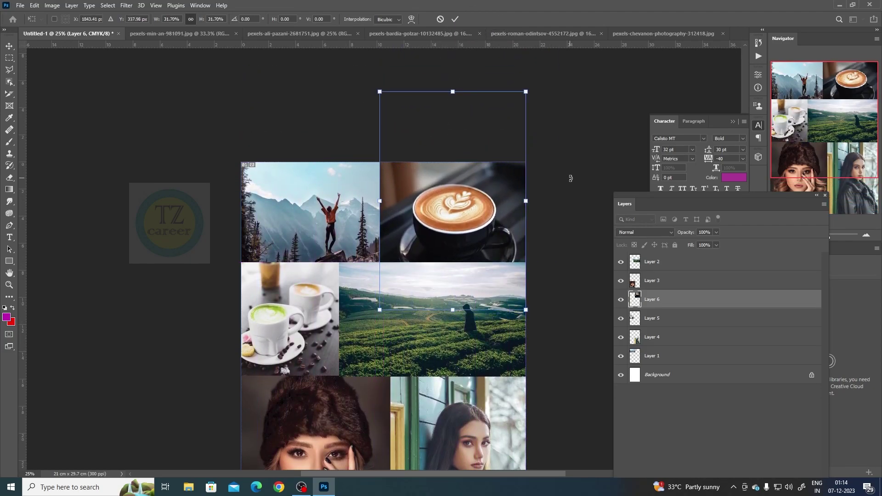
key(Return)
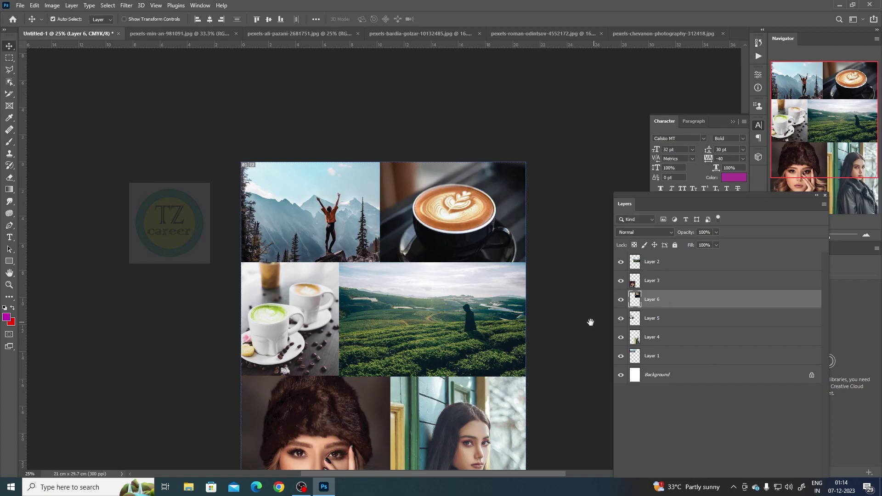
drag(590, 323, 528, 245)
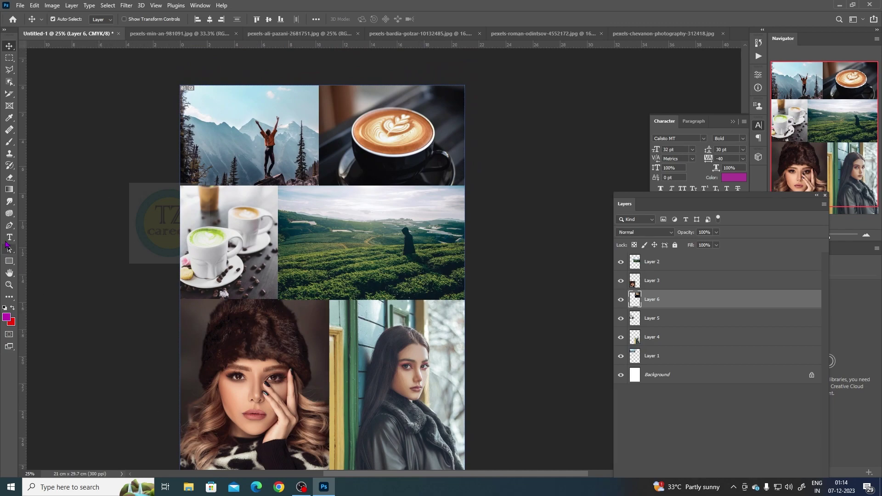
Set the Pen tool's shape fill to none and stroke to white.
click(9, 225)
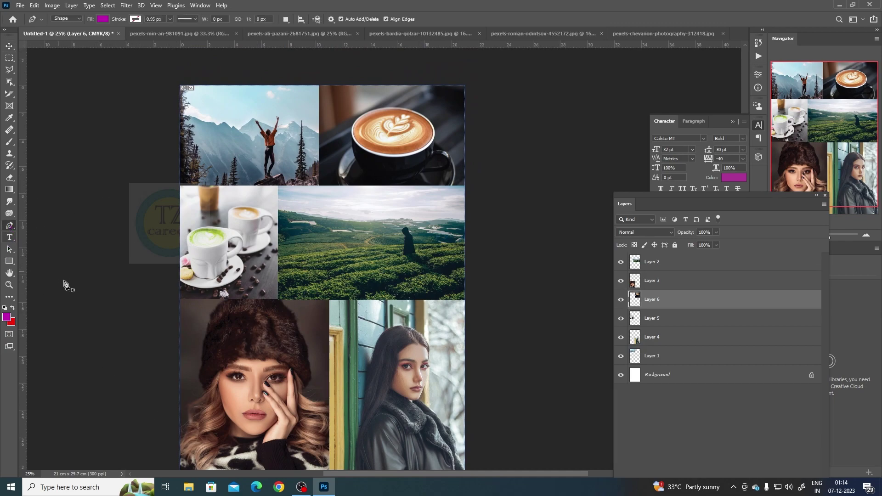
click(102, 20)
click(46, 68)
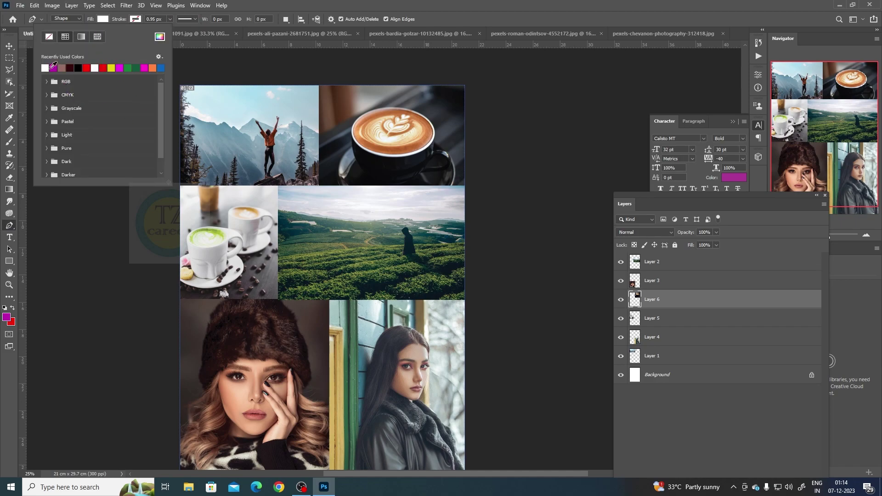
click(49, 38)
click(132, 23)
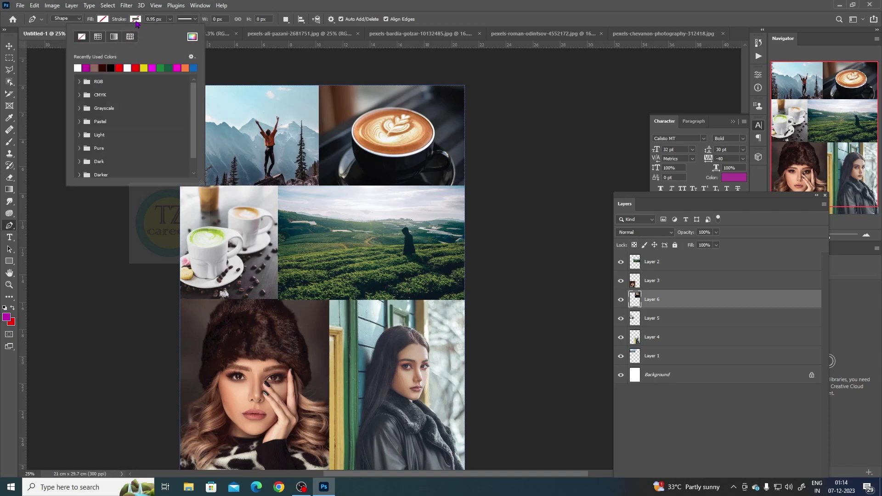
click(77, 68)
click(129, 6)
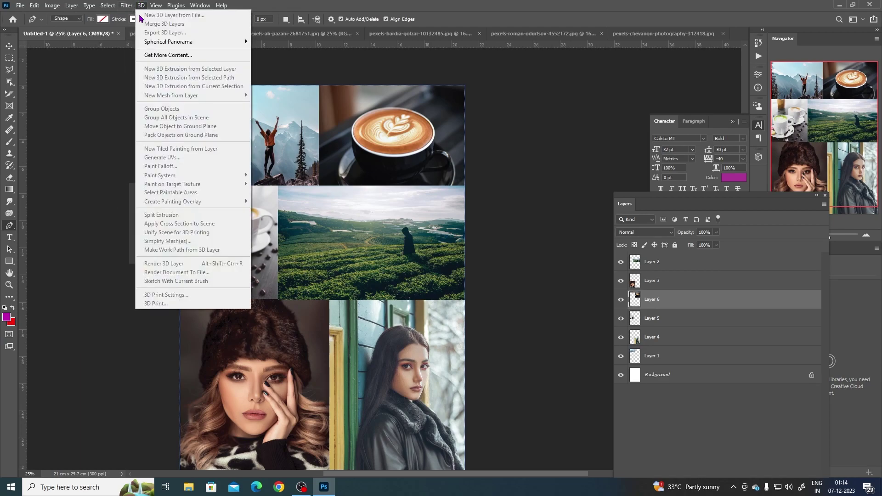
click(523, 158)
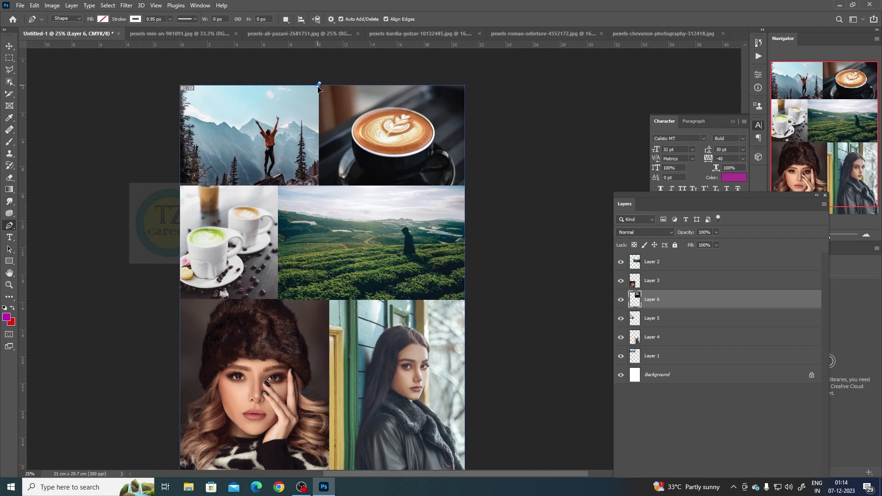
Draw a thick vertical divider between the two top photos.
click(319, 84)
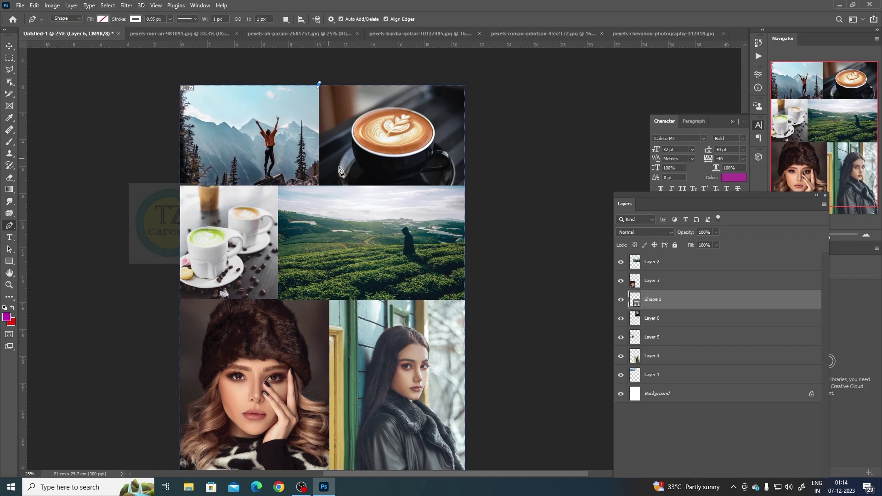
shift+click(319, 186)
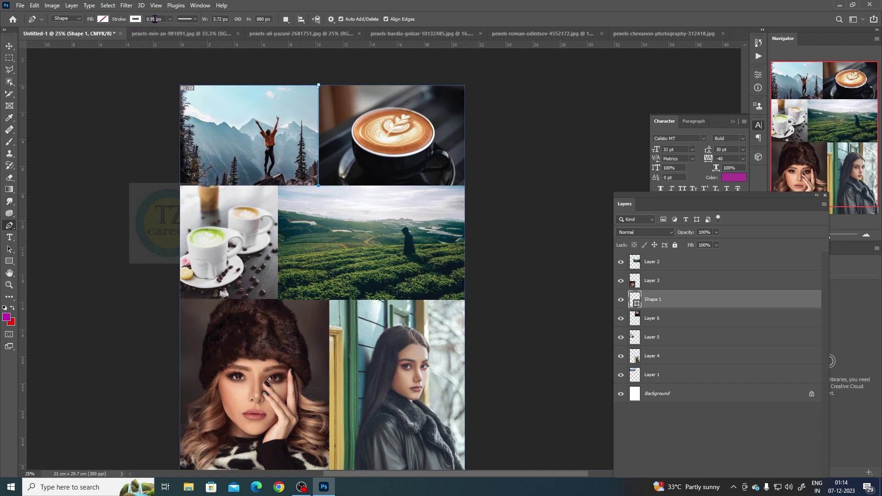
click(169, 19)
drag(170, 31, 177, 32)
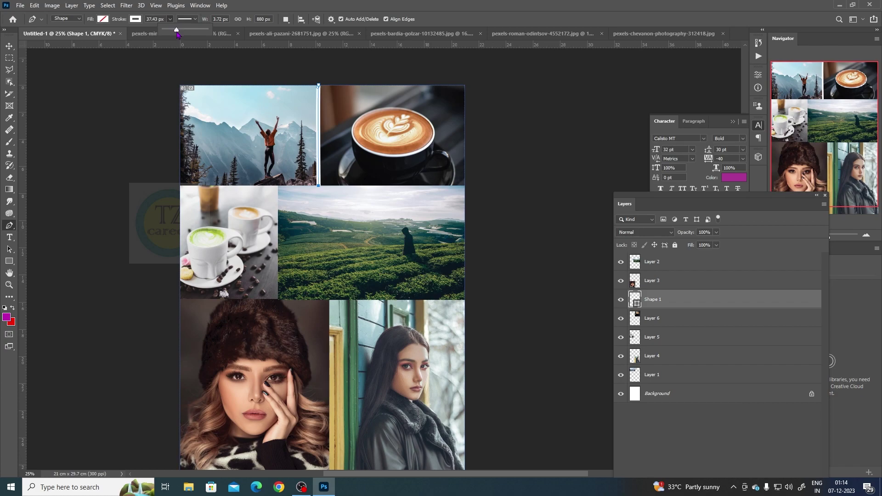
click(174, 41)
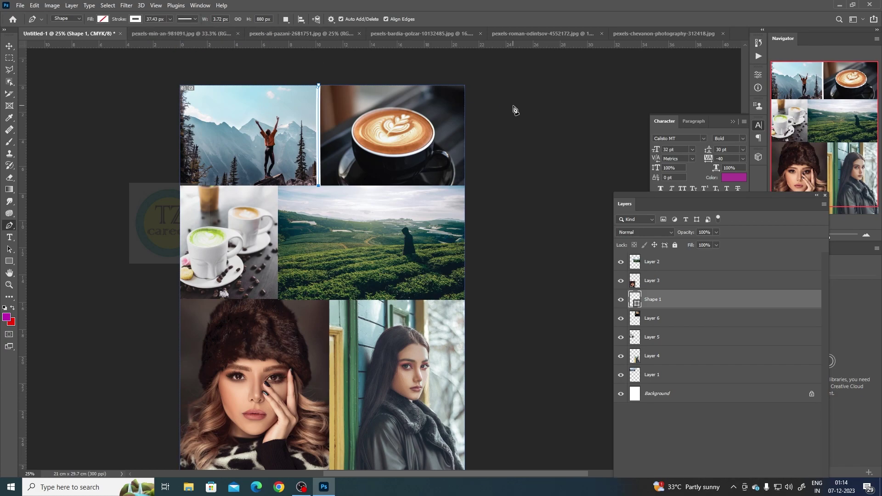
click(10, 47)
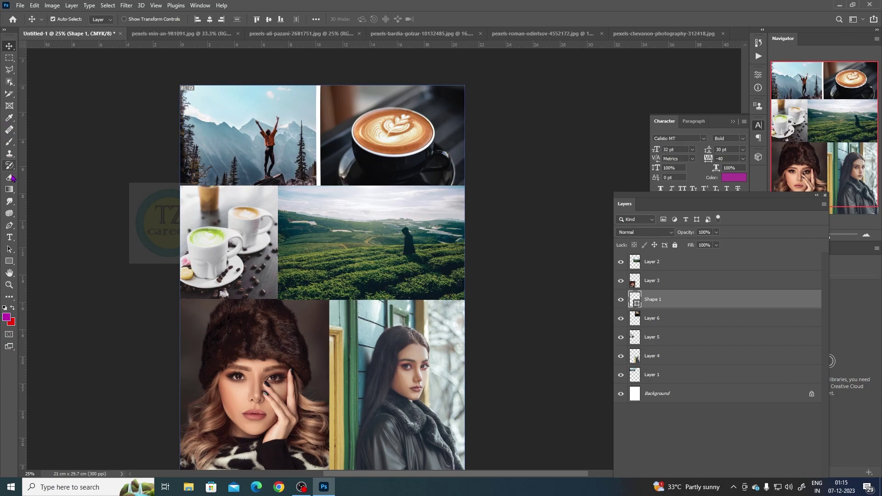
Extend the divider along the bottom of the top-left photo.
click(10, 226)
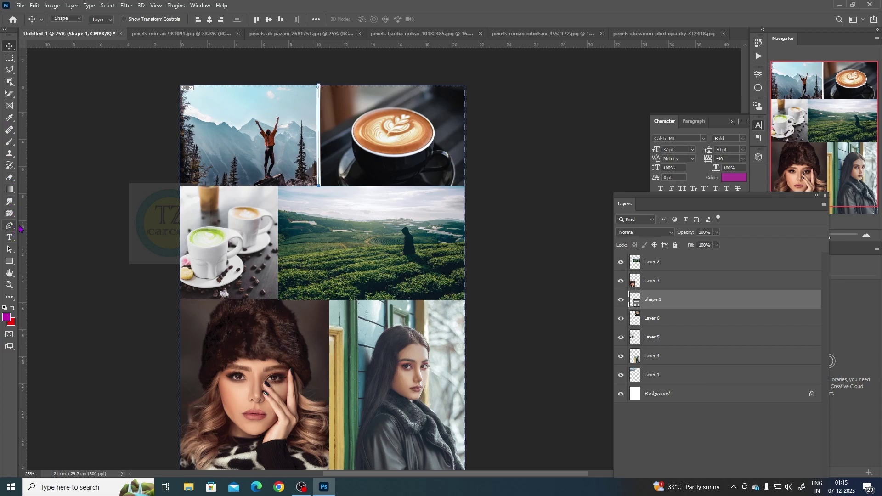
click(177, 186)
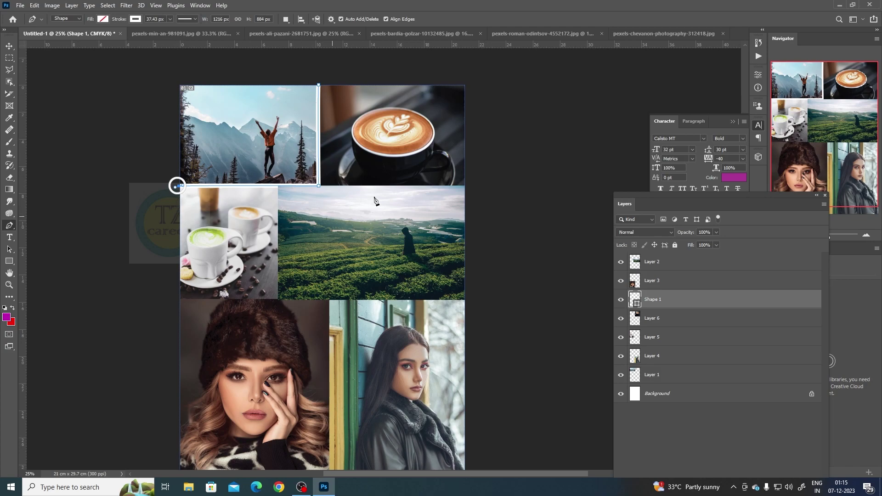
click(9, 46)
click(79, 94)
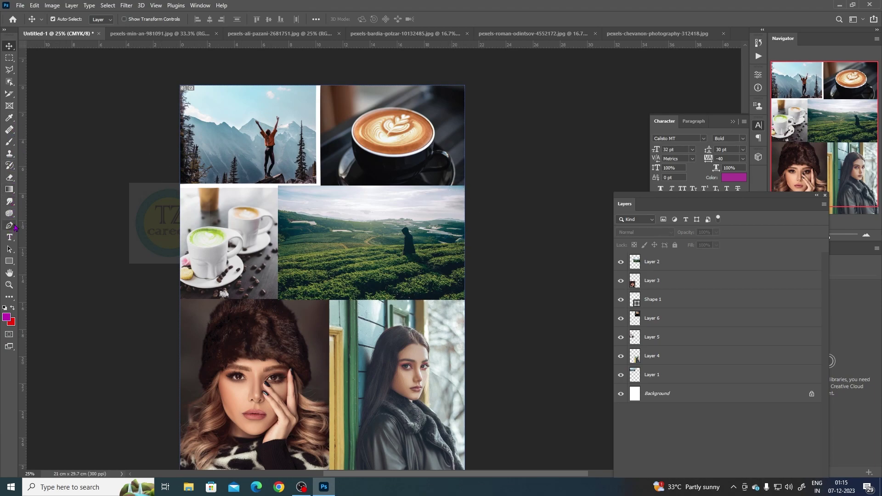
Try a horizontal line under the latte photo, undo it, and deselect Shape 1.
click(9, 225)
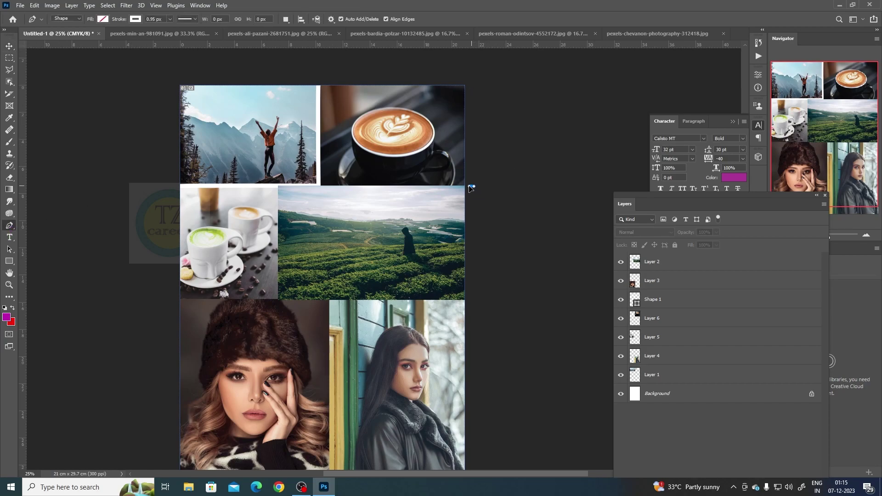
shift+click(321, 187)
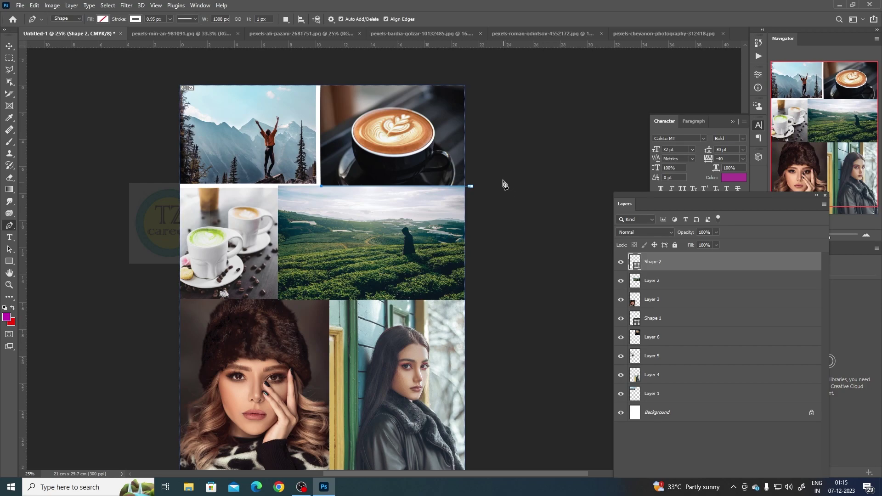
key(ctrl+z)
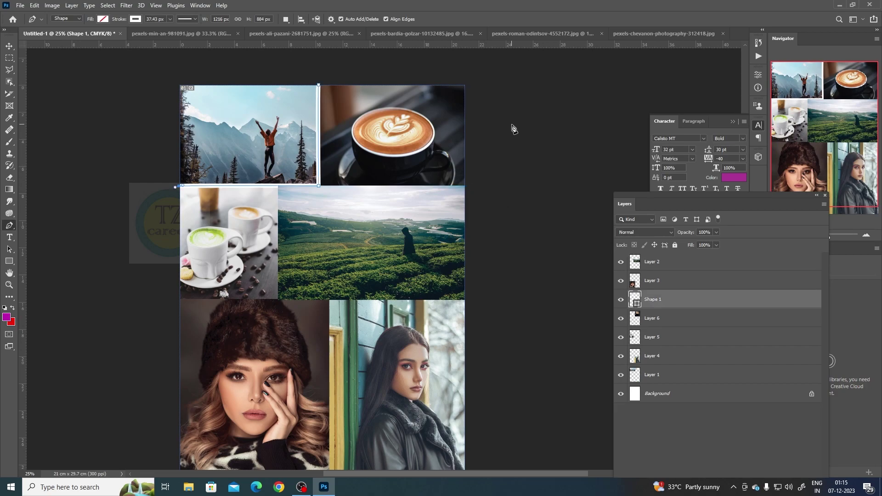
click(10, 46)
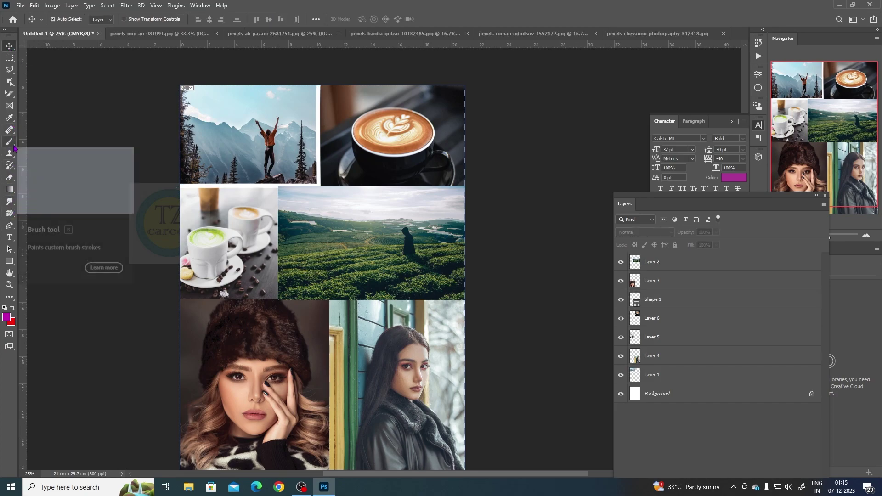
Draw a white line from the right page edge along the photo bottom, 48.35 px thick.
click(10, 226)
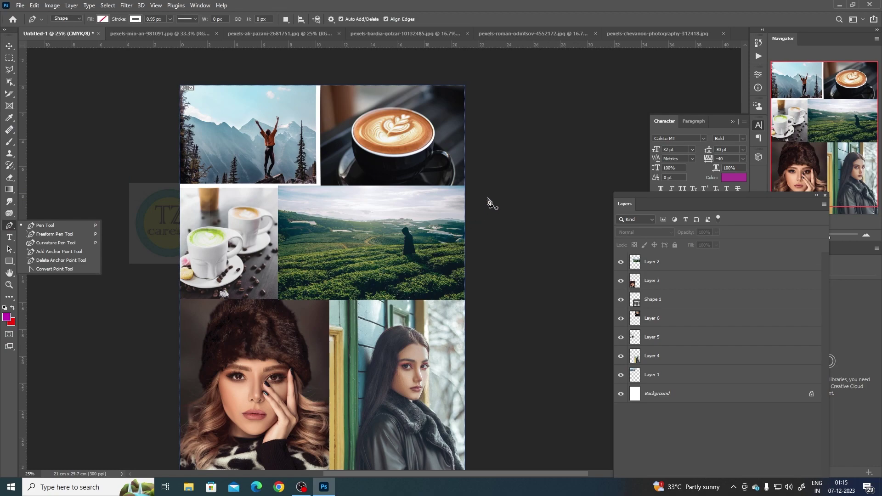
click(468, 186)
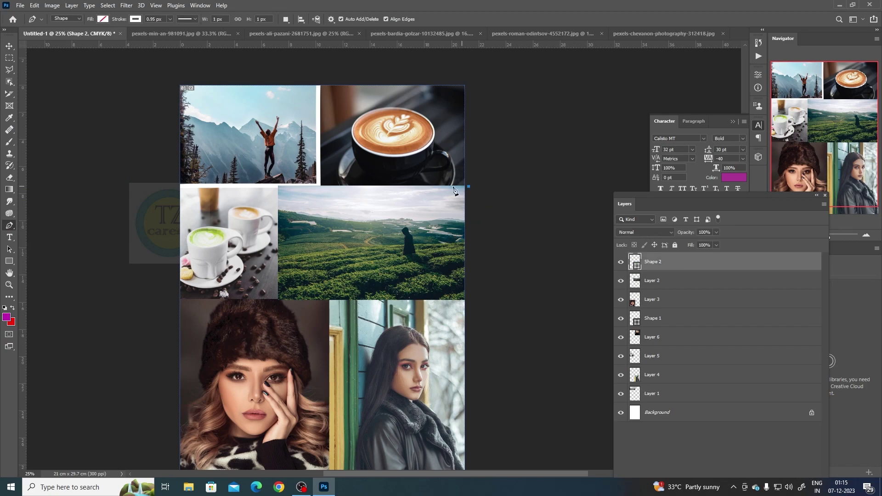
click(320, 187)
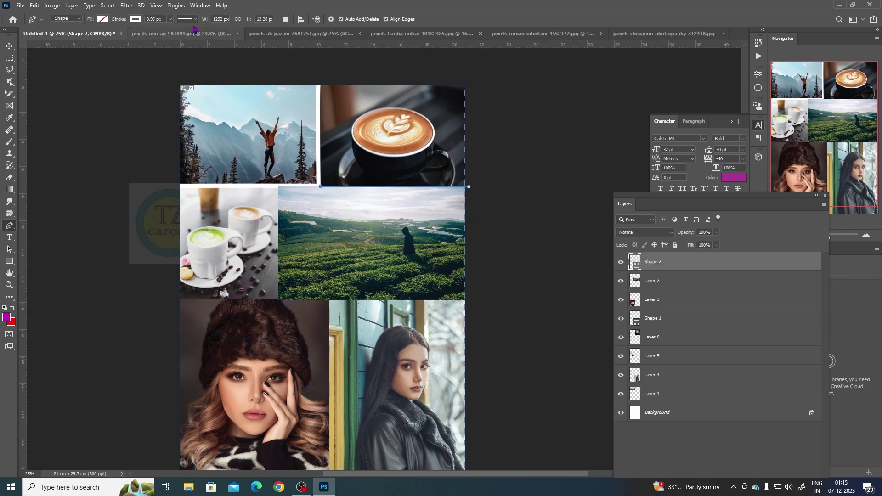
click(170, 19)
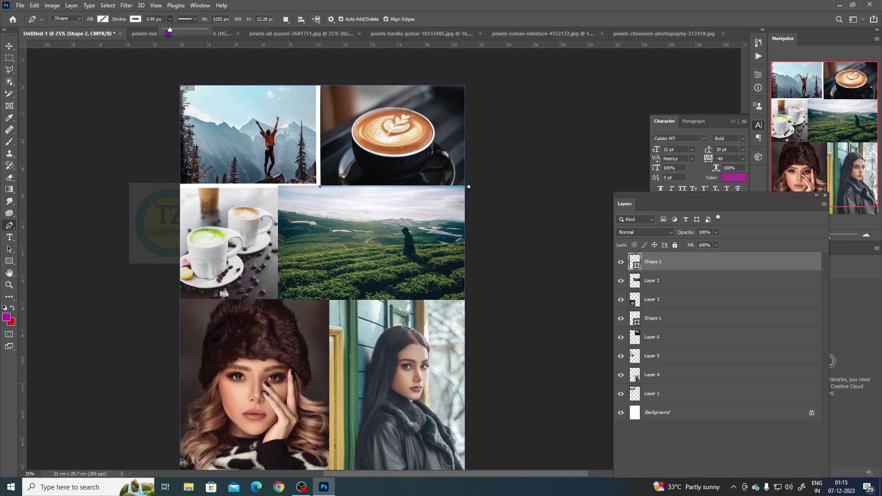
drag(169, 30, 179, 36)
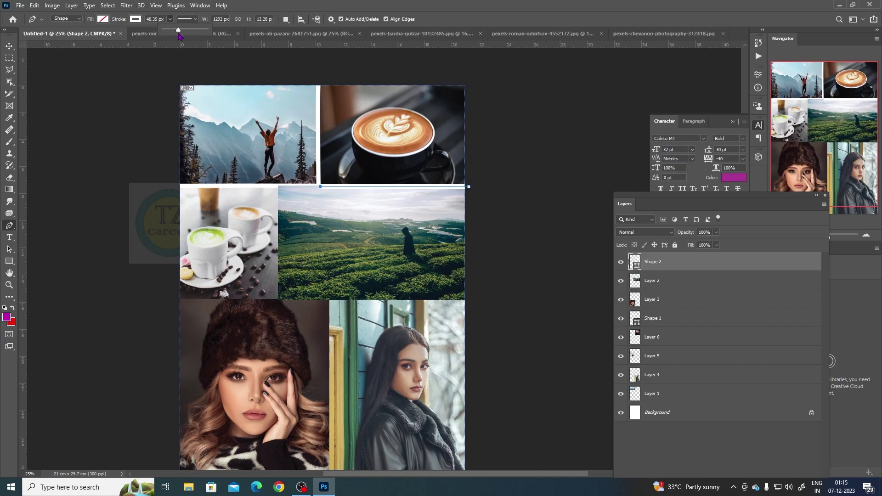
drag(5, 33, 8, 46)
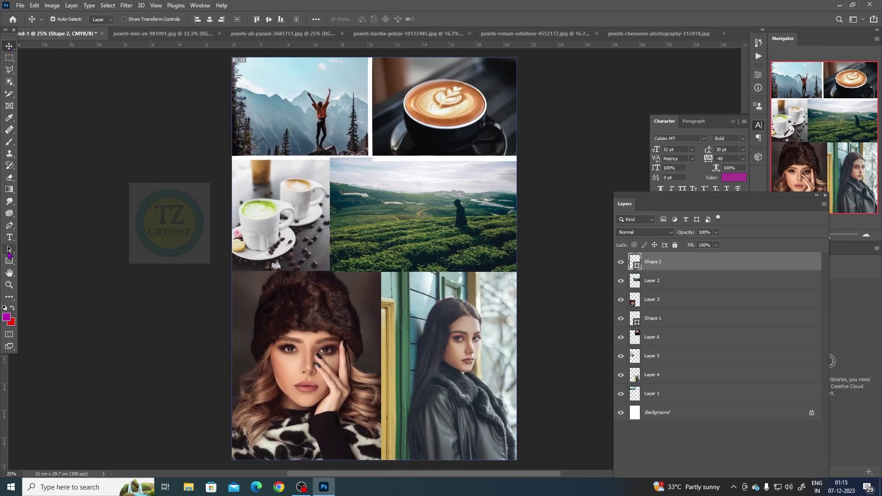
Move Shape 1 above the photo layers and give it a 50 px stroke.
key(a)
click(373, 130)
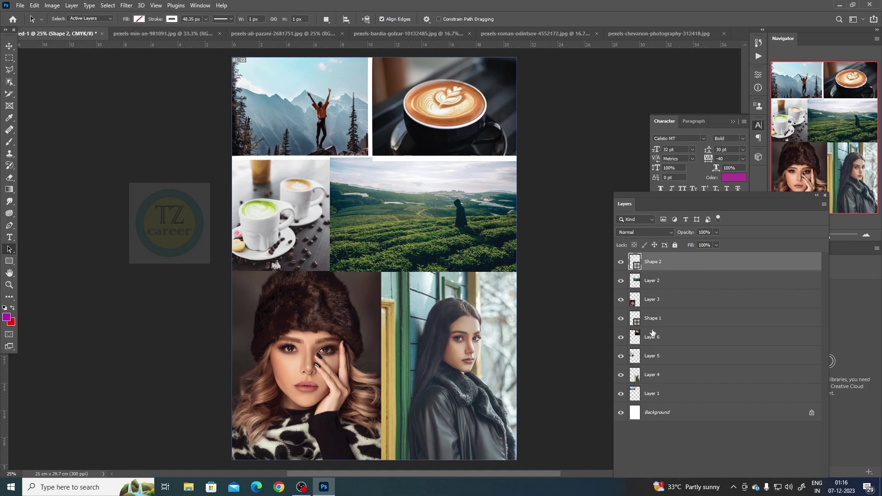
click(622, 262)
click(659, 322)
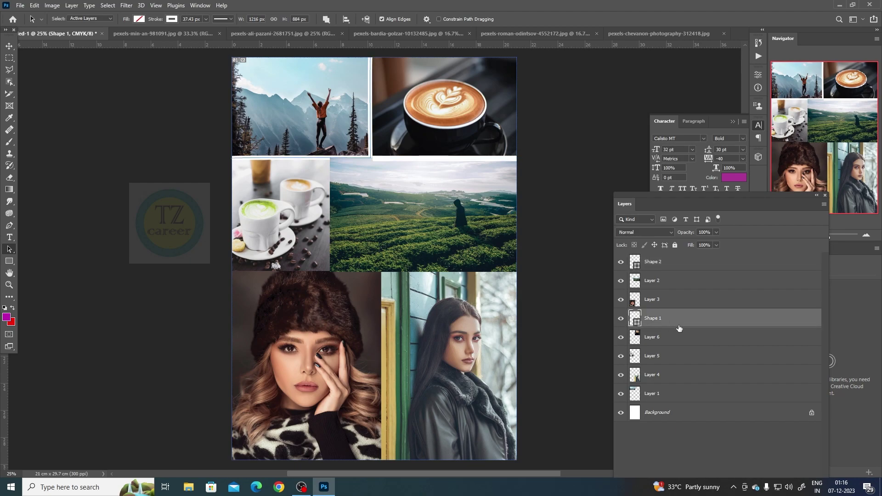
drag(679, 328, 679, 279)
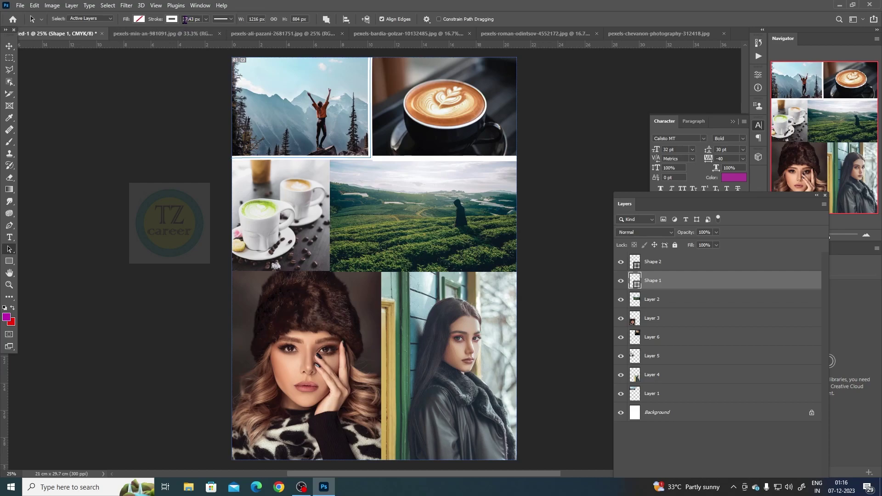
drag(184, 19, 203, 21)
text(50)
key(Return)
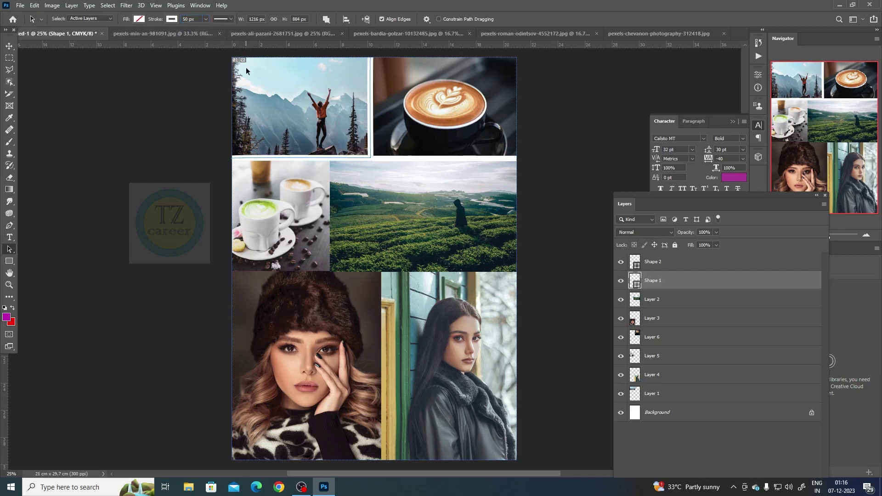
Give Shape 2 a 50 px stroke and nudge the divider up slightly.
click(657, 267)
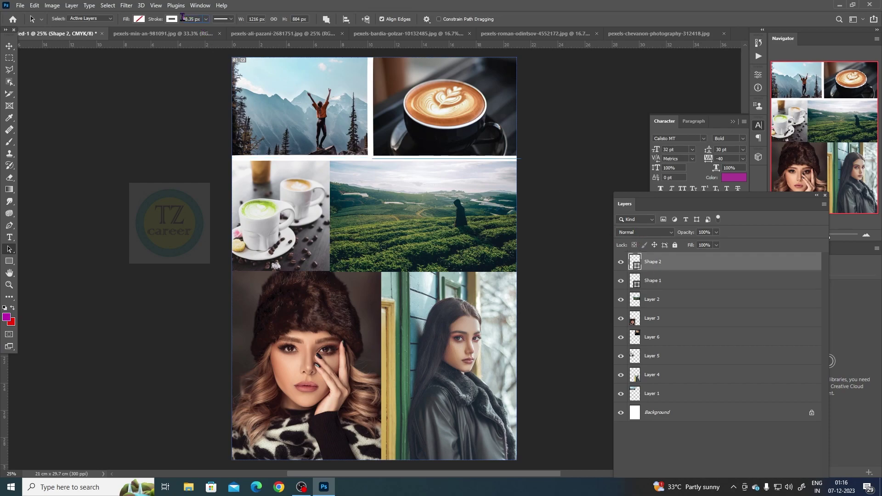
drag(183, 19, 207, 19)
text(5)
key(Return)
click(452, 159)
key(Up)
key(Up)
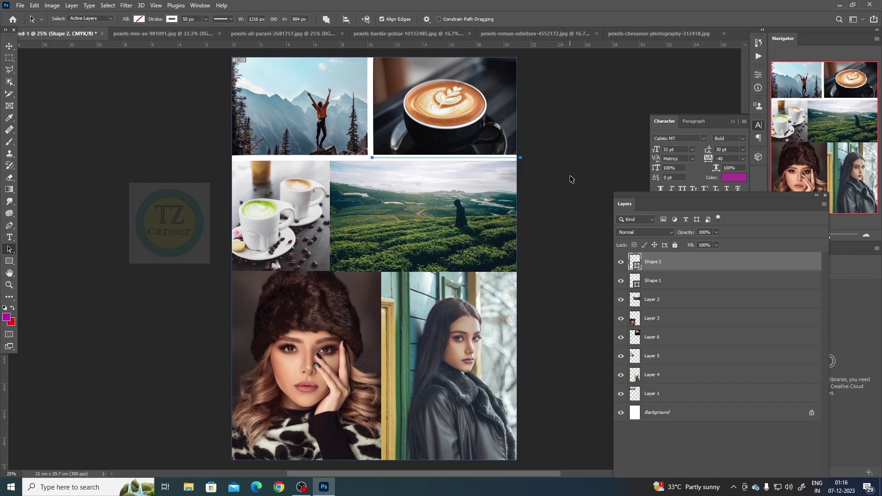
click(571, 180)
Make the Pen tool's divider stroke magenta.
click(9, 225)
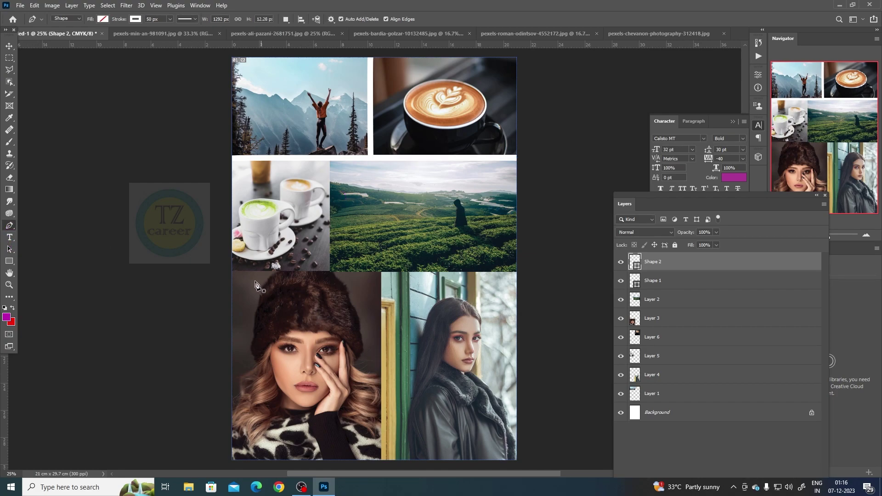
click(135, 19)
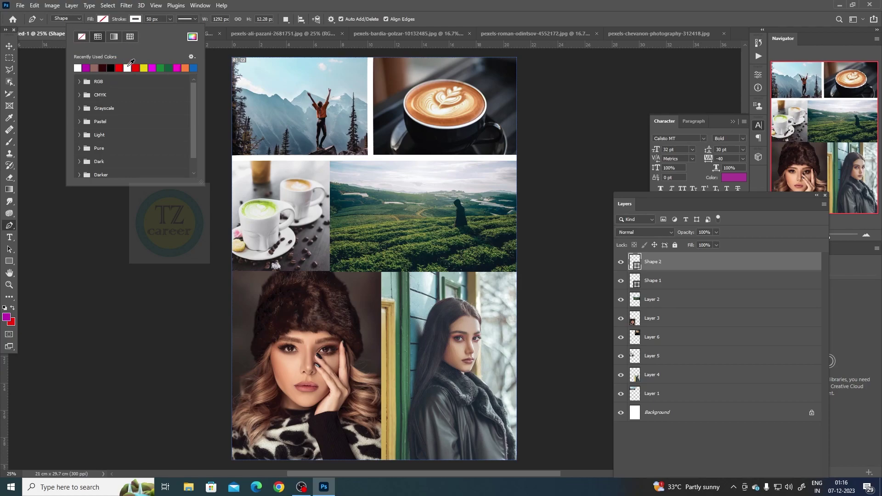
click(152, 68)
click(138, 21)
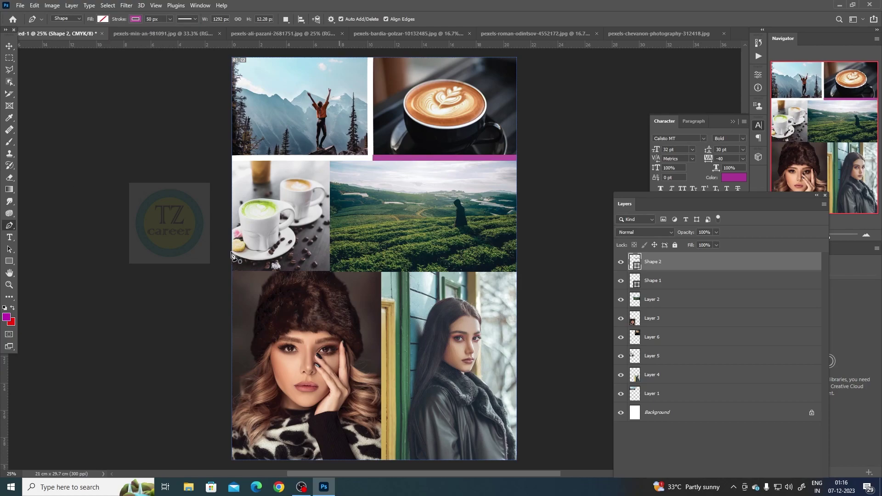
Draw a horizontal divider across the page above the bottom photos.
click(233, 271)
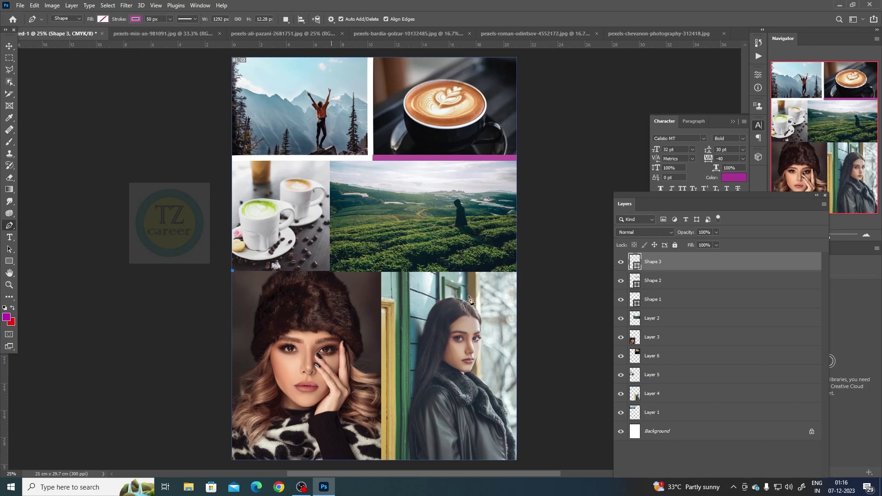
click(517, 271)
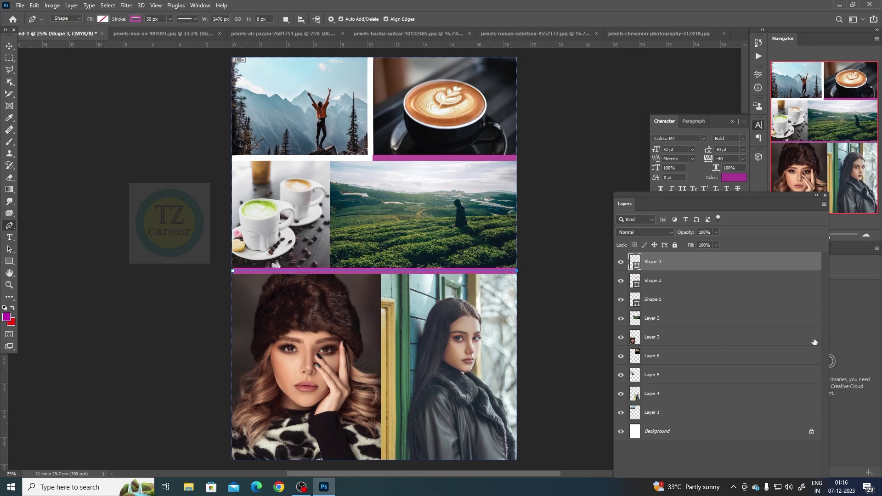
click(9, 46)
click(67, 87)
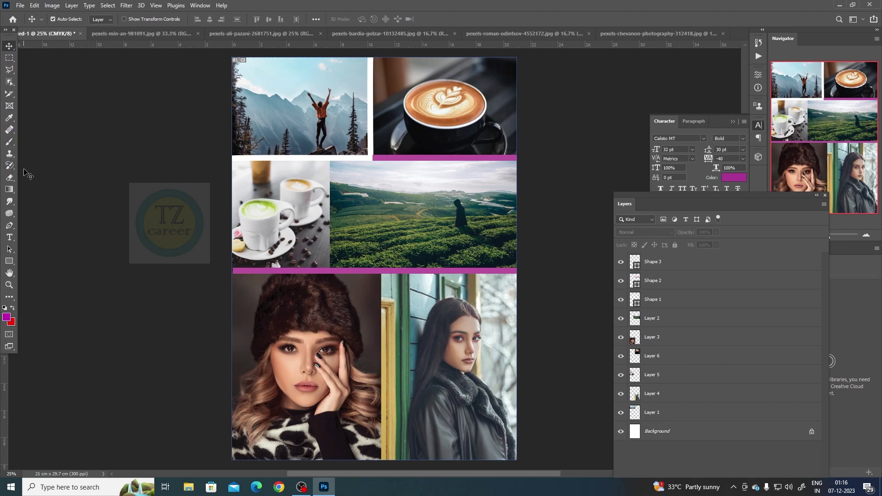
Draw a magenta vertical line along the coffee-cups and landscape boundary.
click(10, 235)
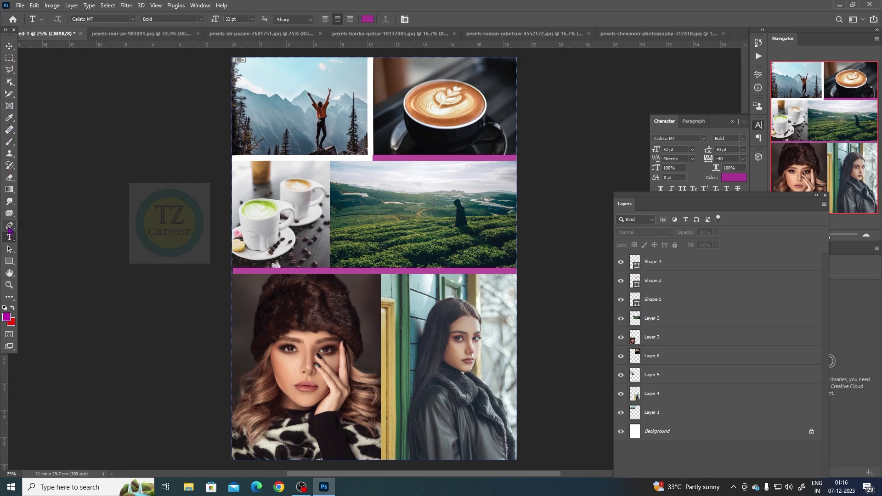
click(329, 156)
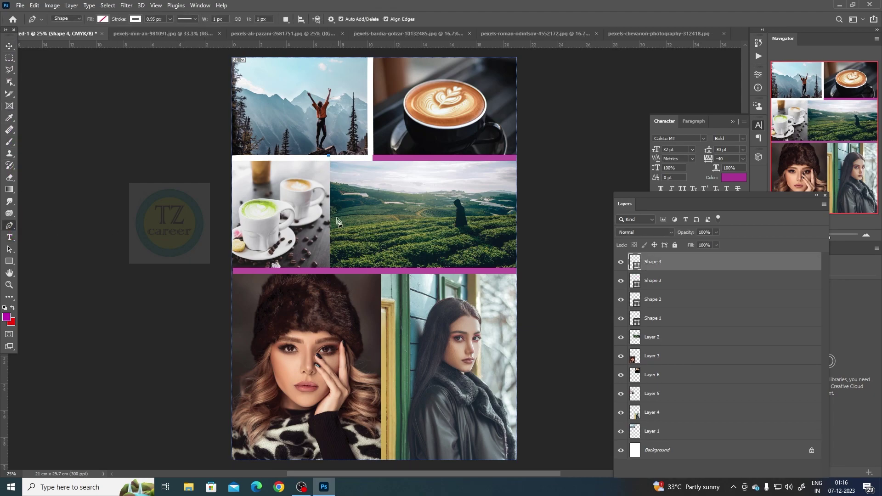
click(328, 270)
click(136, 20)
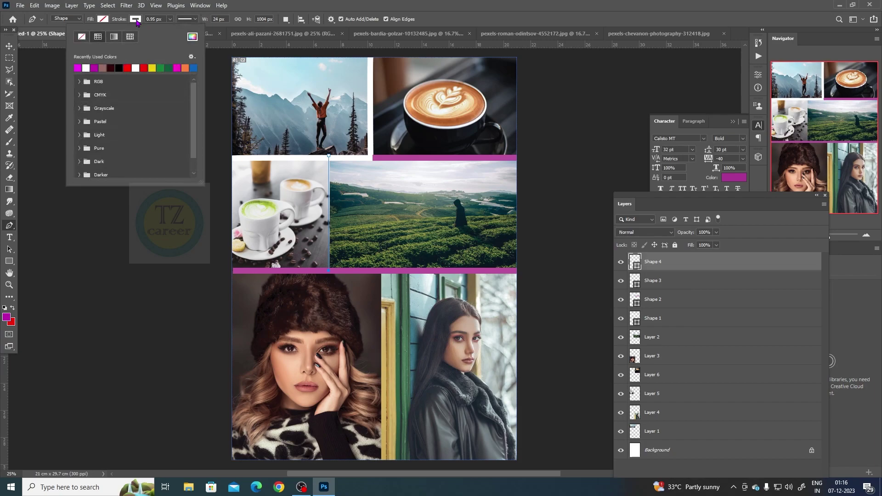
click(95, 68)
click(135, 20)
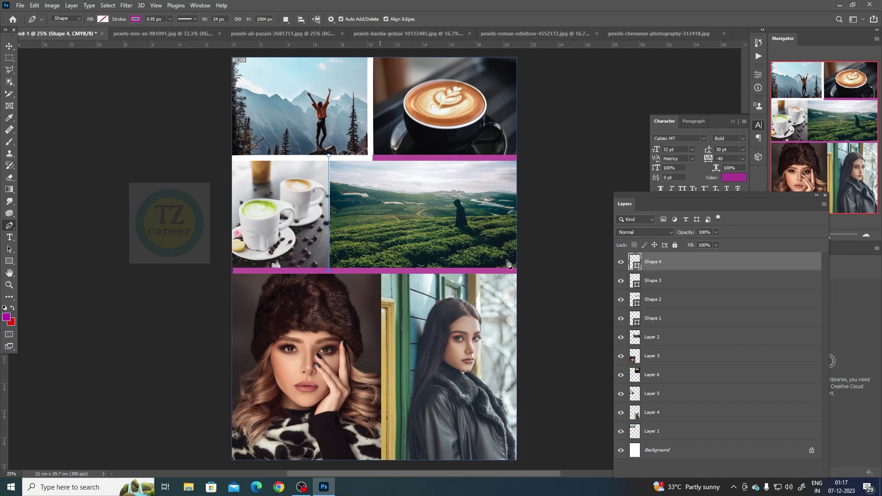
Set the vertical divider's stroke width to 50 px.
click(620, 261)
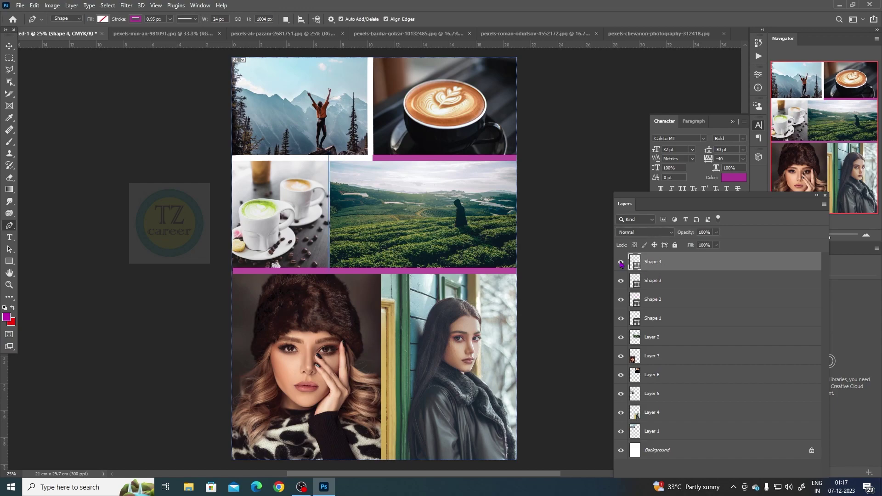
click(154, 18)
text(5)
text(0)
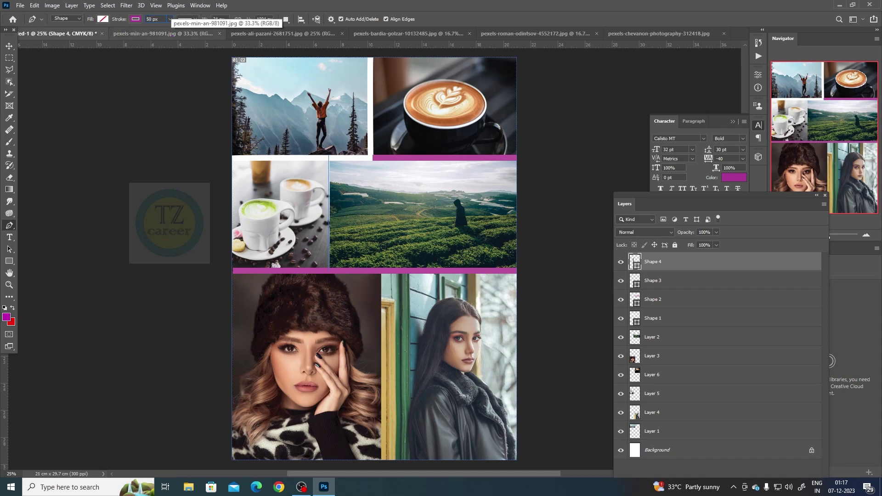
key(Return)
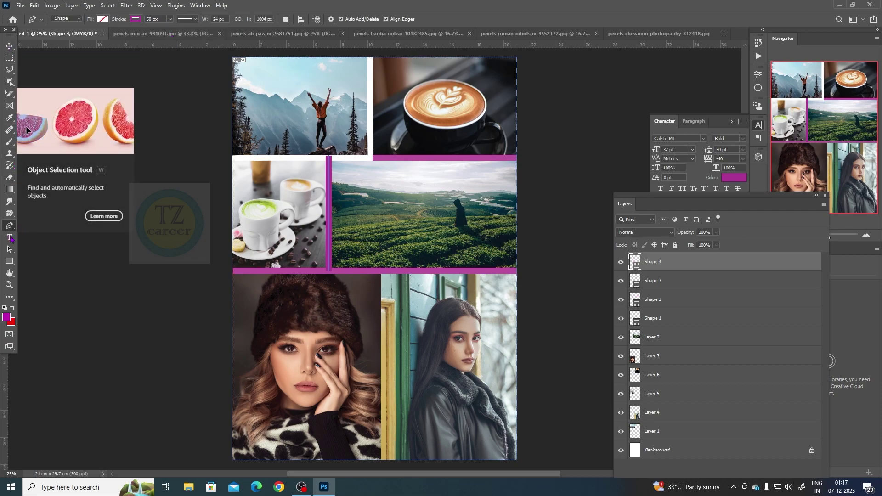
click(9, 249)
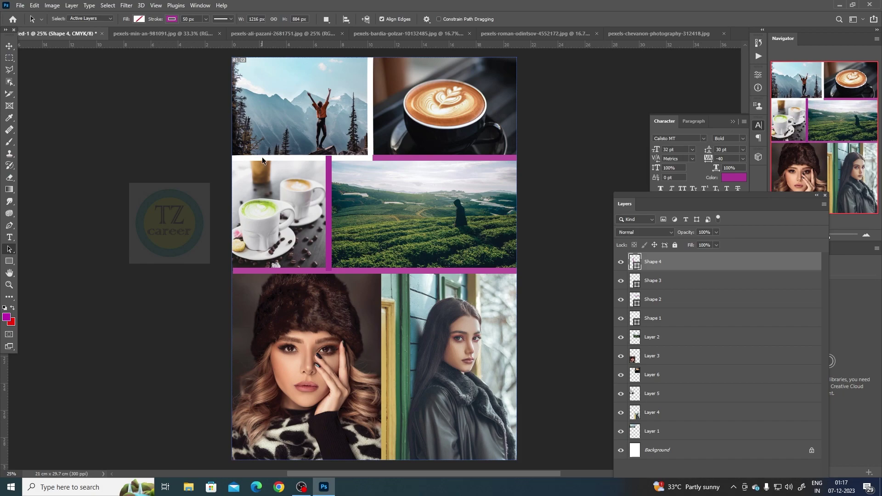
Make the Shape 1 outline around the top-left photo magenta.
click(673, 320)
click(370, 133)
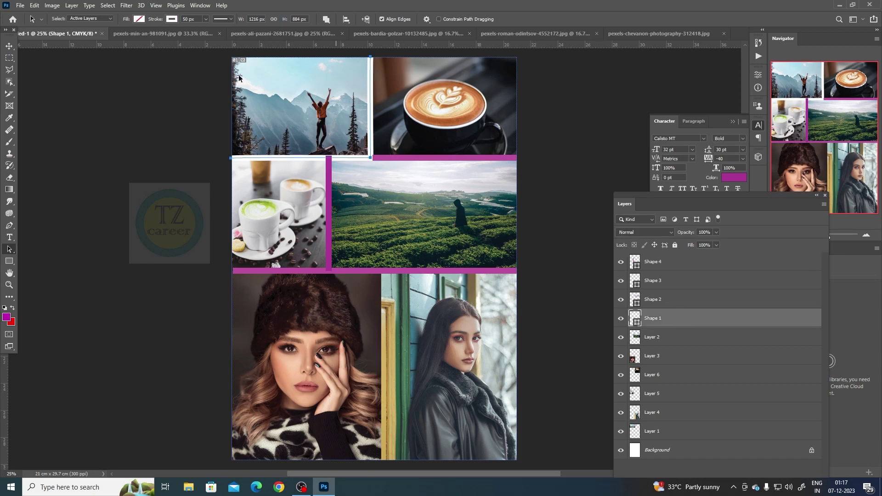
click(172, 19)
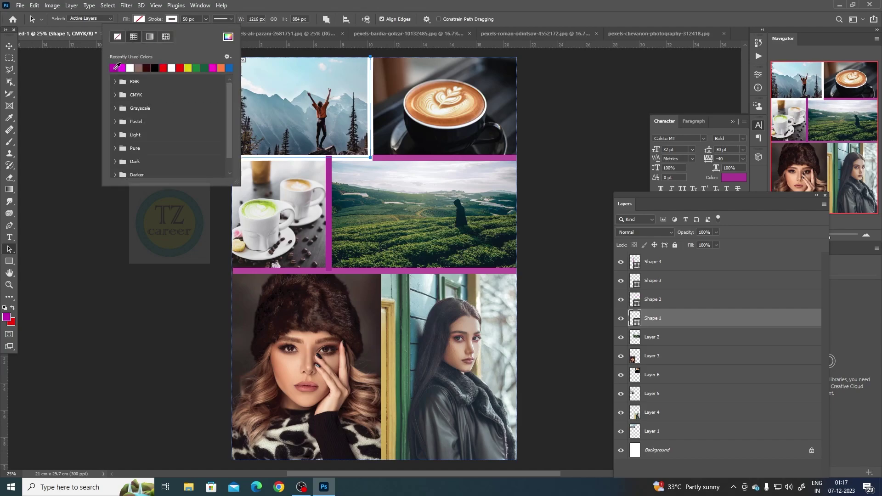
click(115, 68)
click(184, 217)
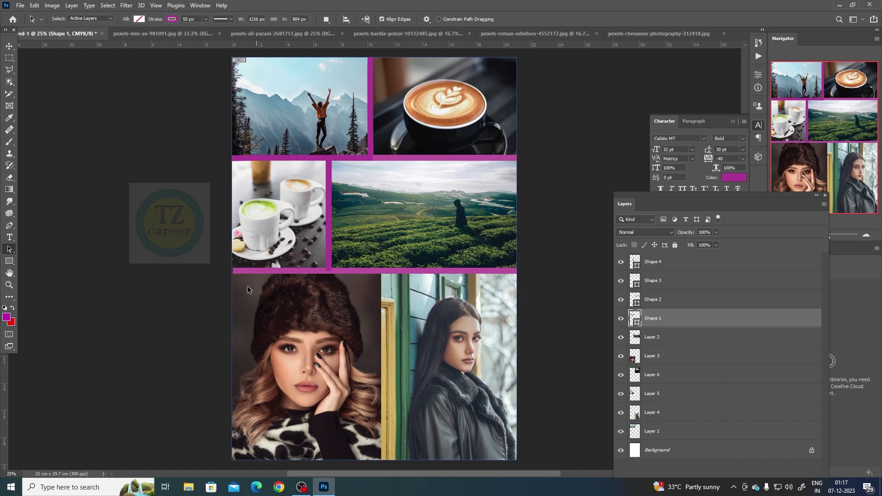
scroll(360, 369, down, 2)
scroll(360, 353, down, 2)
scroll(363, 336, down, 1)
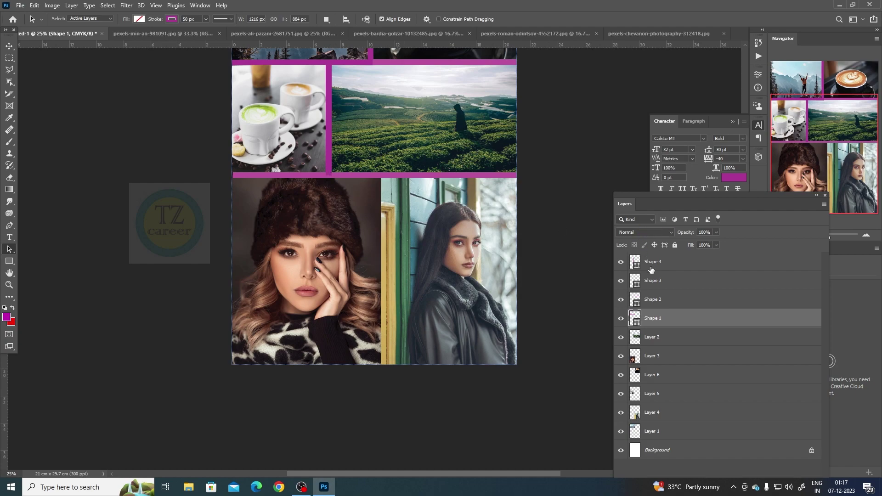
Nudge the Shape 4 vertical divider right until it sits flush against the tea-field photo.
click(650, 269)
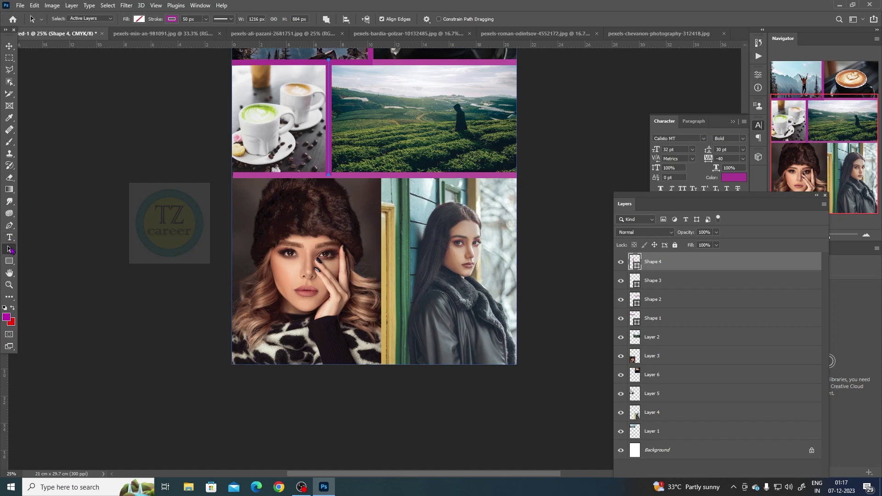
right_click(10, 250)
click(41, 258)
drag(328, 175, 325, 173)
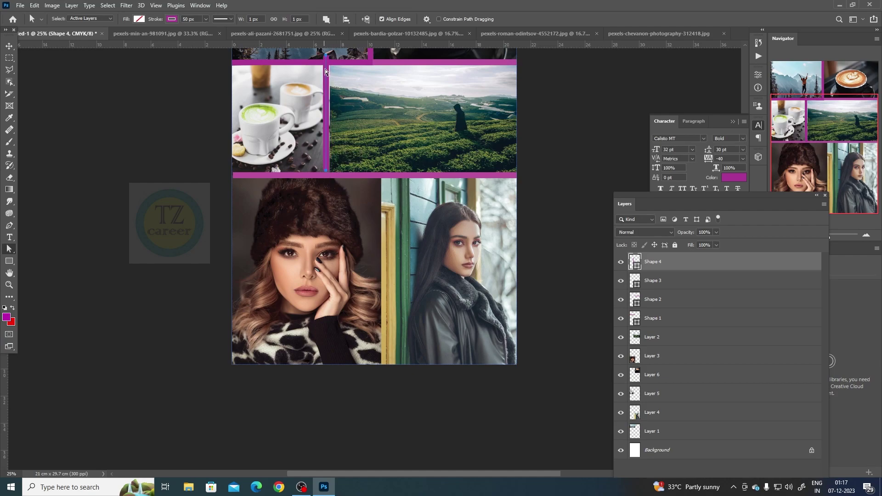
drag(325, 71, 330, 71)
click(604, 178)
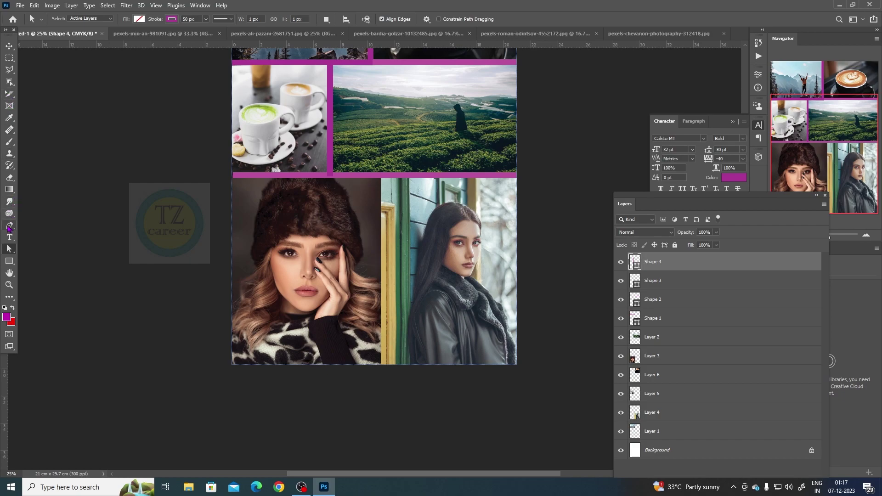
Draw the Shape 5 magenta divider from below the horizontal bar to the page bottom.
click(9, 227)
click(380, 175)
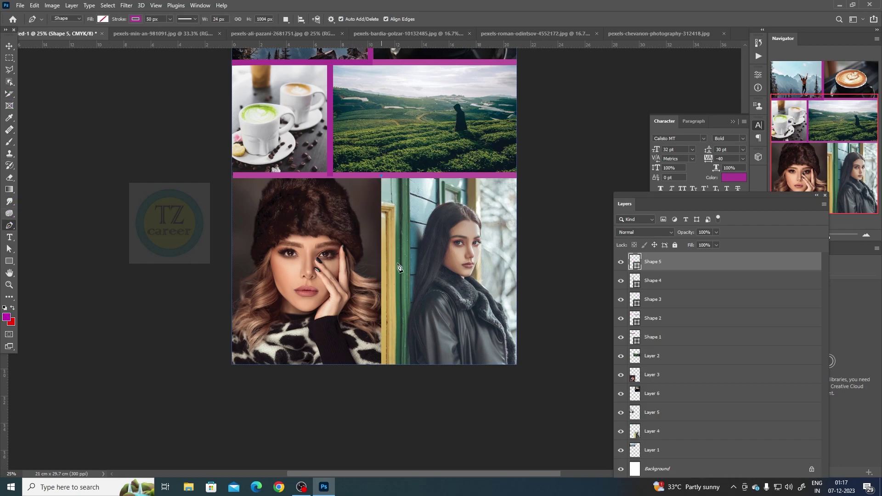
shift+click(384, 366)
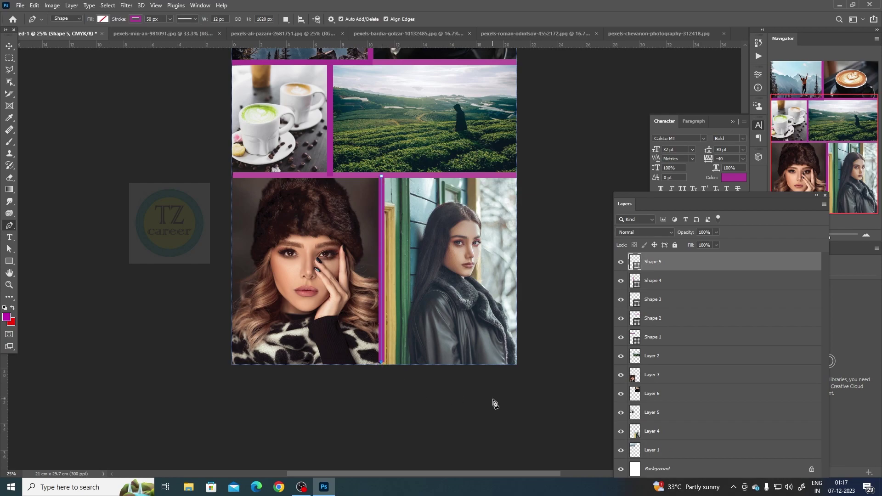
scroll(510, 266, up, 3)
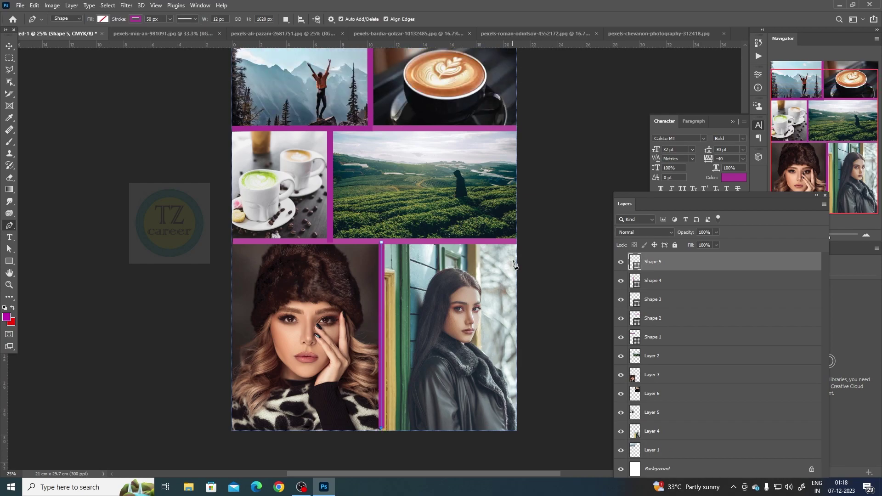
scroll(513, 264, up, 3)
Deselect the new divider with the Move tool, then select its Shape 5 layer.
click(9, 46)
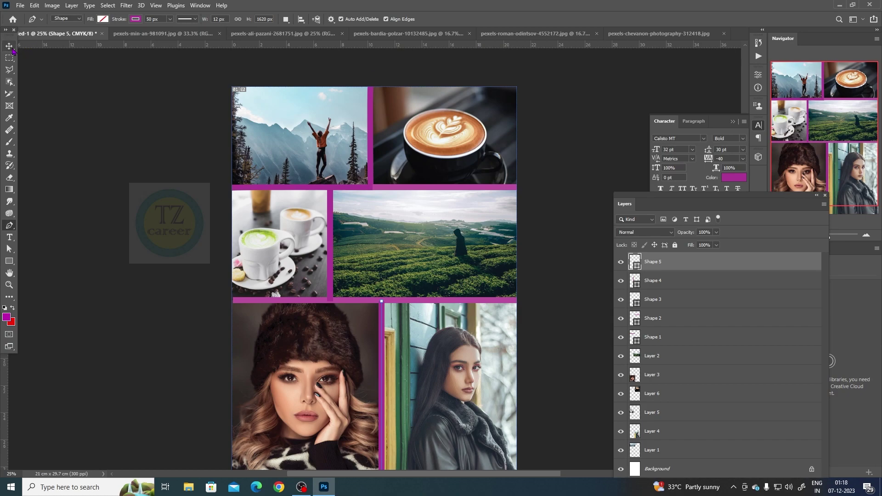
click(63, 72)
scroll(183, 162, down, 1)
scroll(184, 161, down, 1)
scroll(185, 162, up, 1)
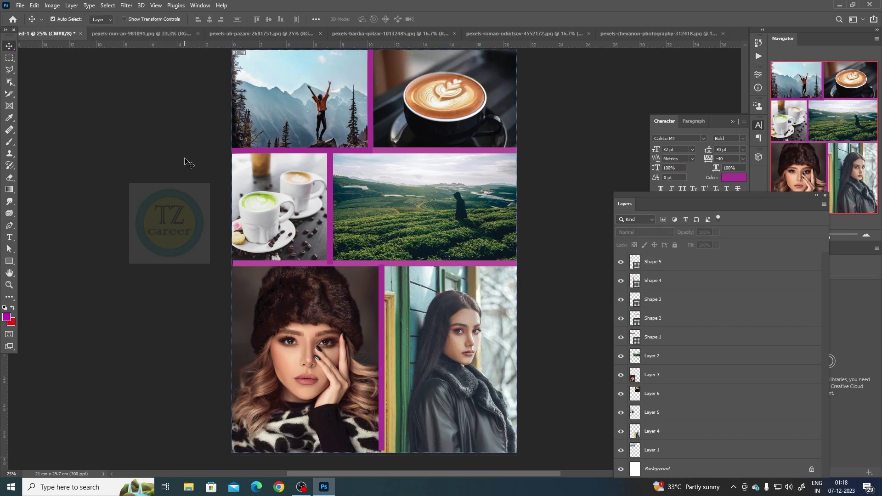
scroll(188, 163, up, 1)
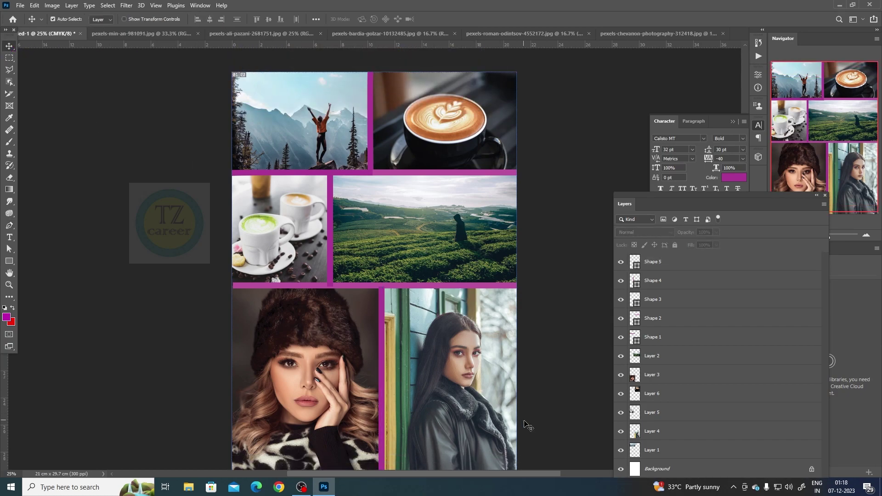
scroll(412, 404, down, 1)
scroll(412, 404, down, 2)
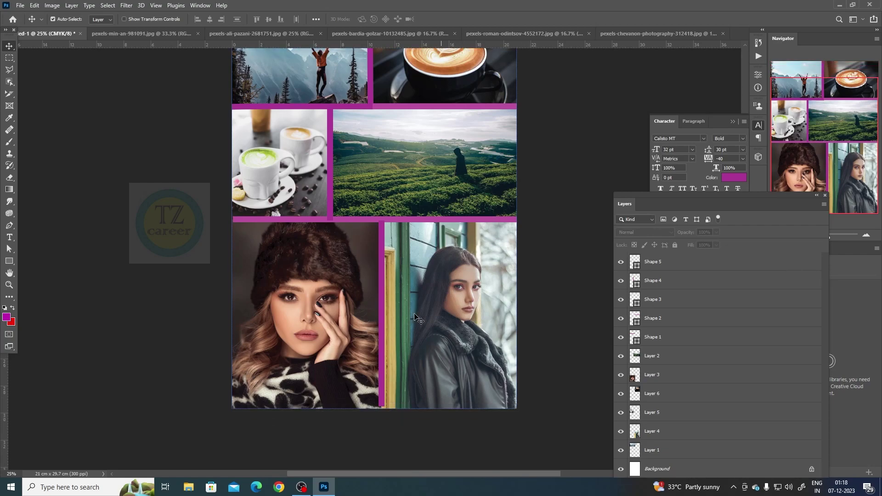
click(382, 280)
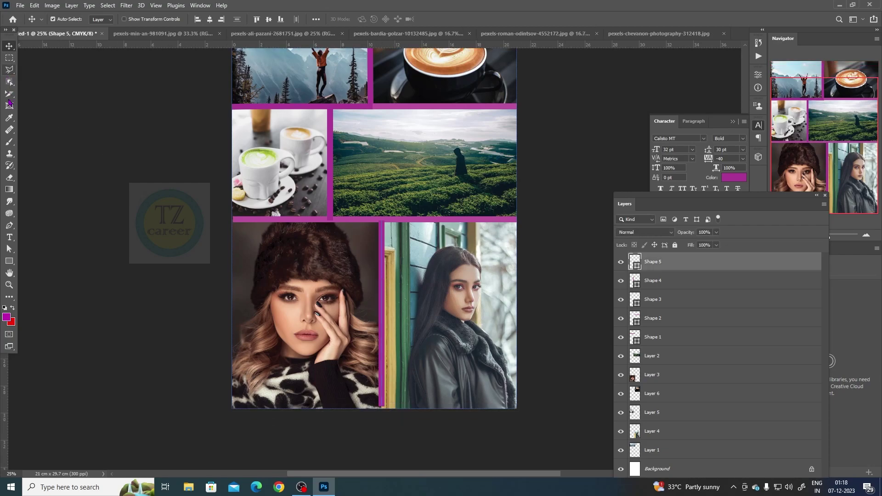
Deselect the divider's path outline with the Path Selection tool and bring up the File menu.
click(9, 248)
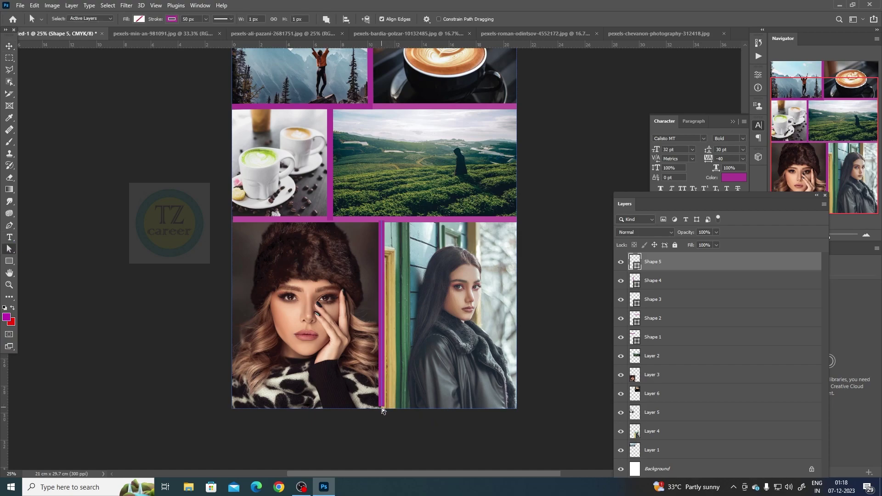
click(414, 419)
scroll(555, 264, up, 3)
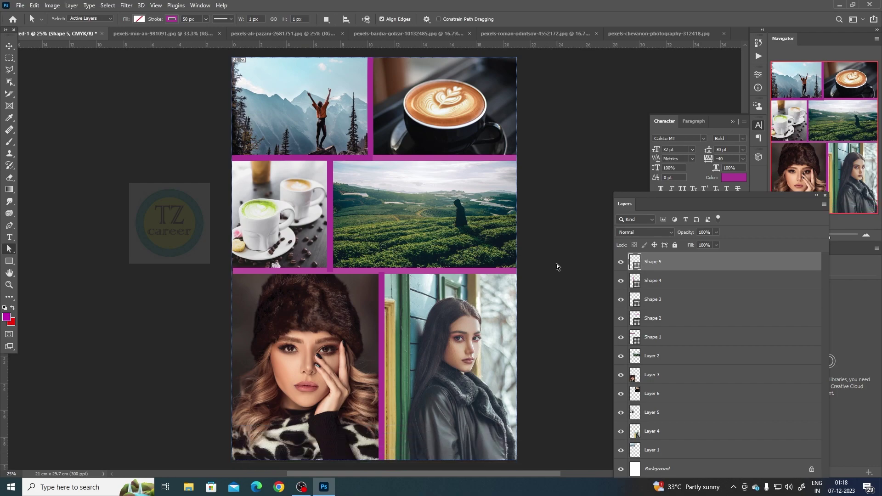
scroll(497, 324, down, 2)
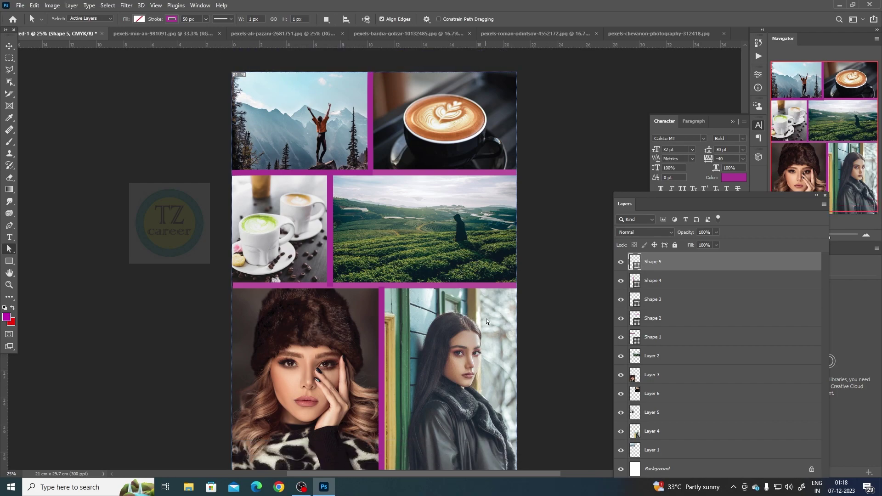
scroll(486, 321, down, 2)
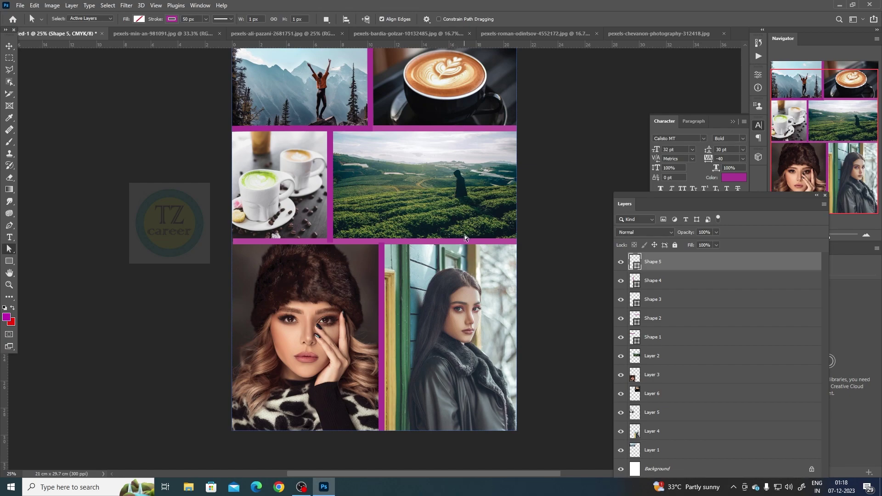
scroll(465, 237, up, 1)
scroll(492, 301, up, 2)
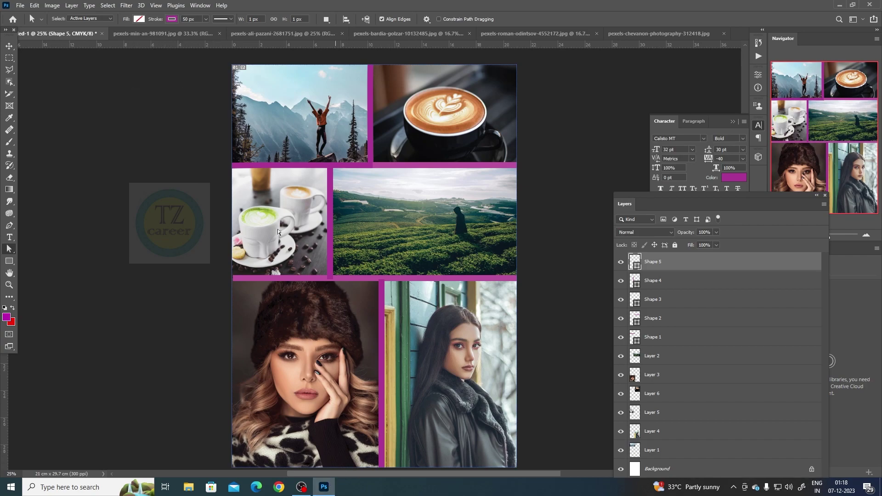
click(21, 6)
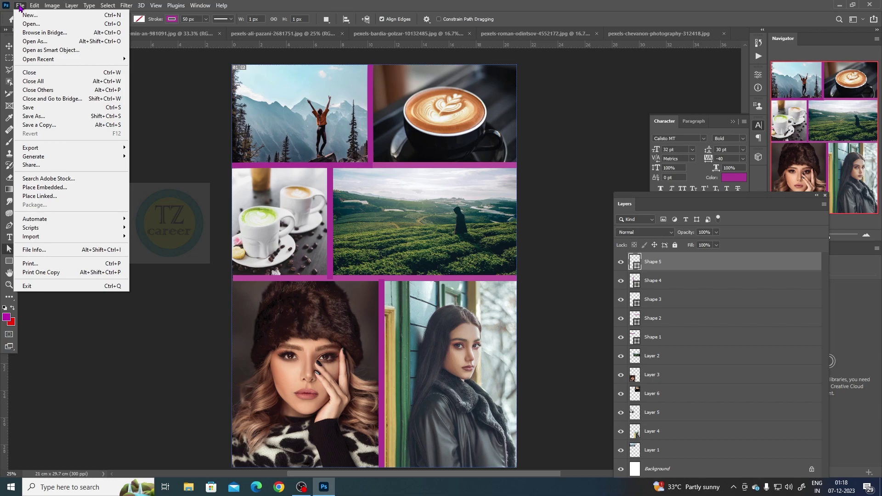
In Save As, choose the home folder on the C: drive as the save location.
click(30, 107)
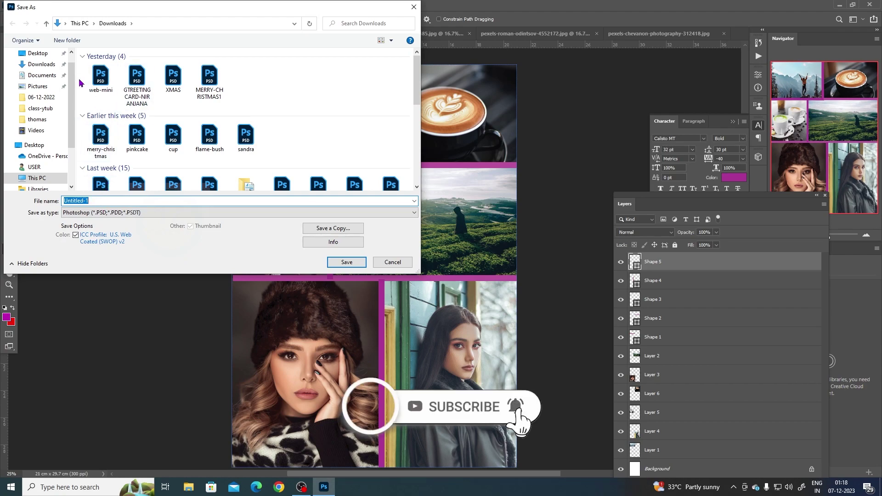
scroll(42, 83, up, 2)
click(39, 68)
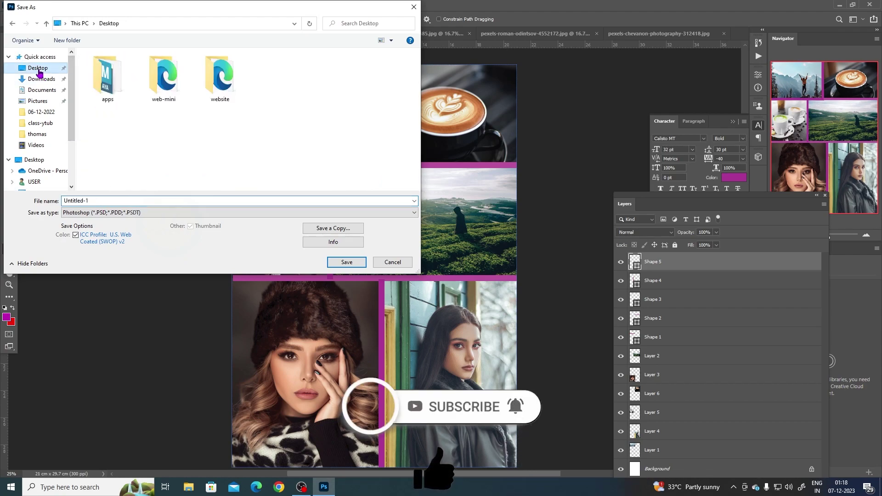
click(92, 198)
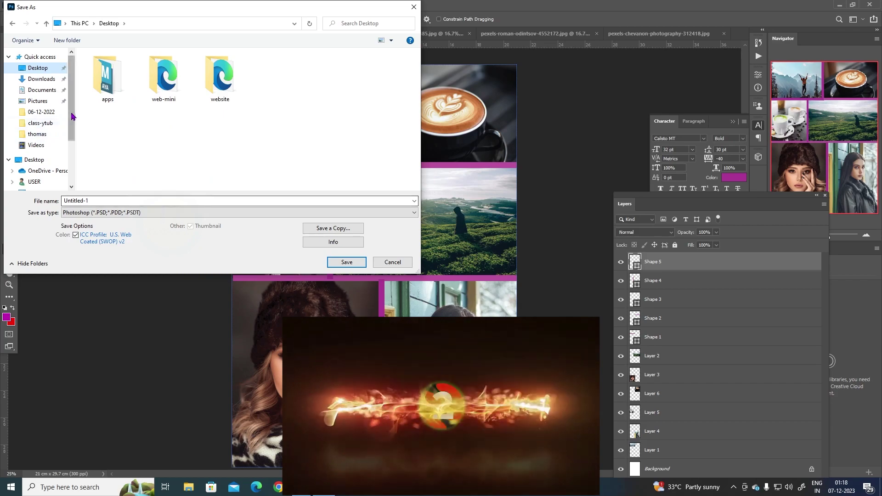
scroll(32, 138, down, 2)
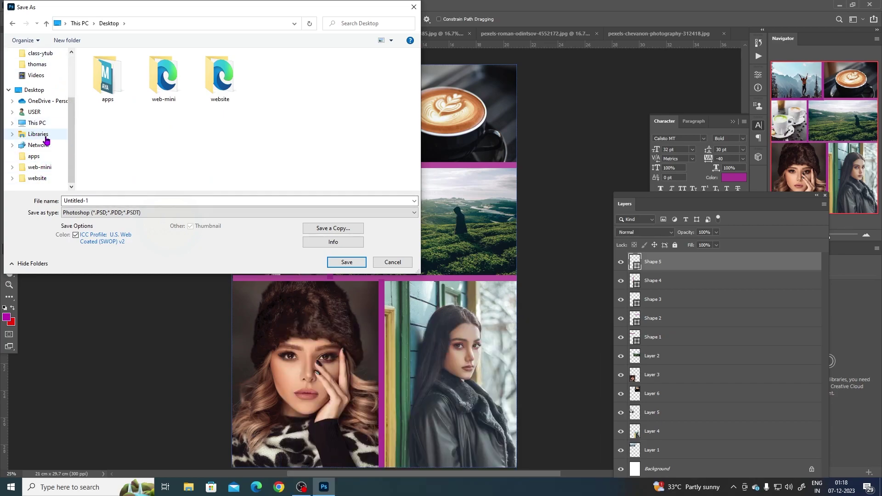
drag(72, 116, 72, 106)
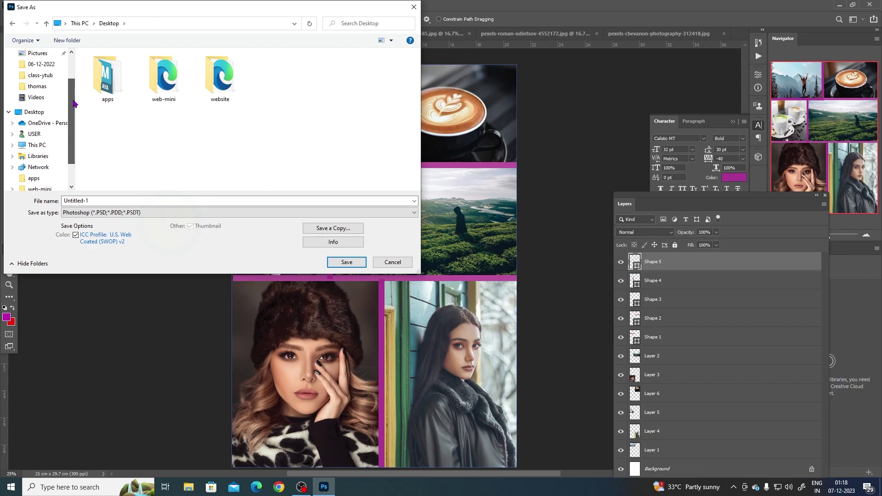
click(37, 86)
Save the collage as arrange.psd, accept the compatibility option, and minimize Photoshop.
click(94, 200)
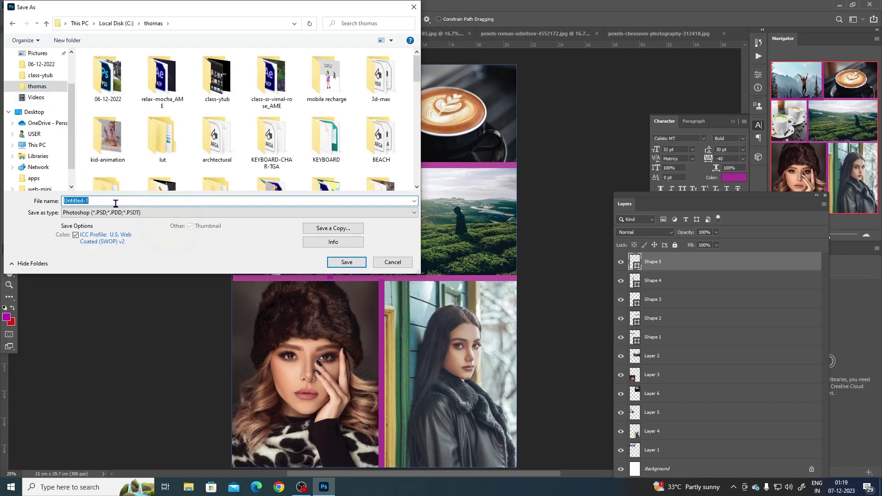
text(ar)
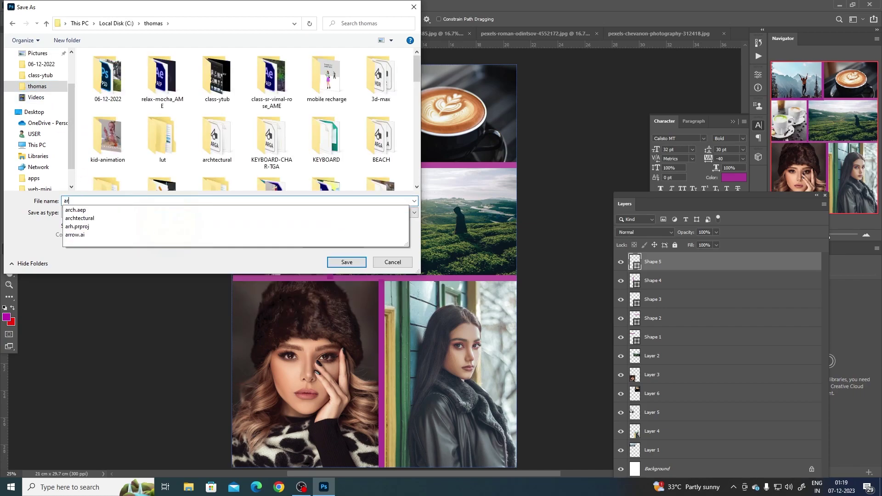
text(range)
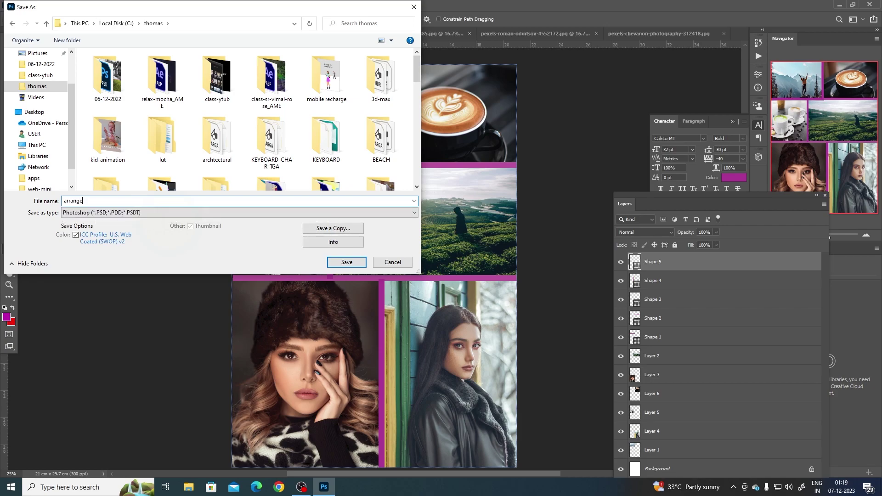
click(347, 262)
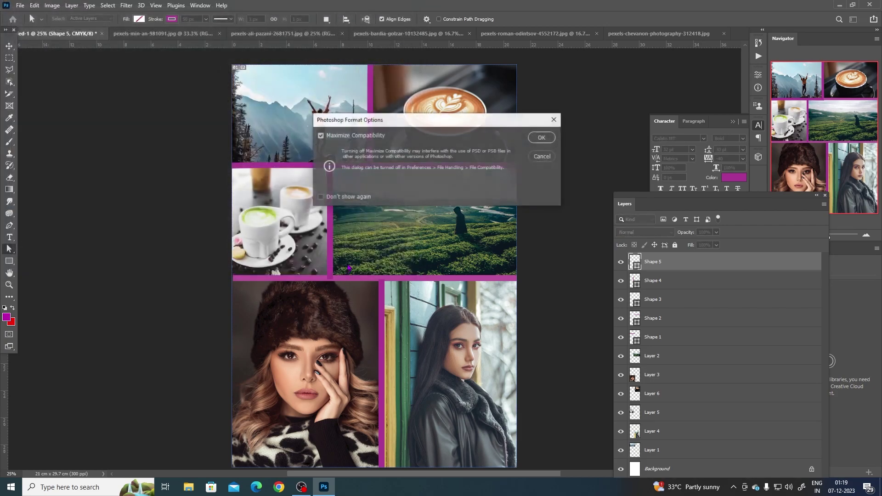
click(541, 137)
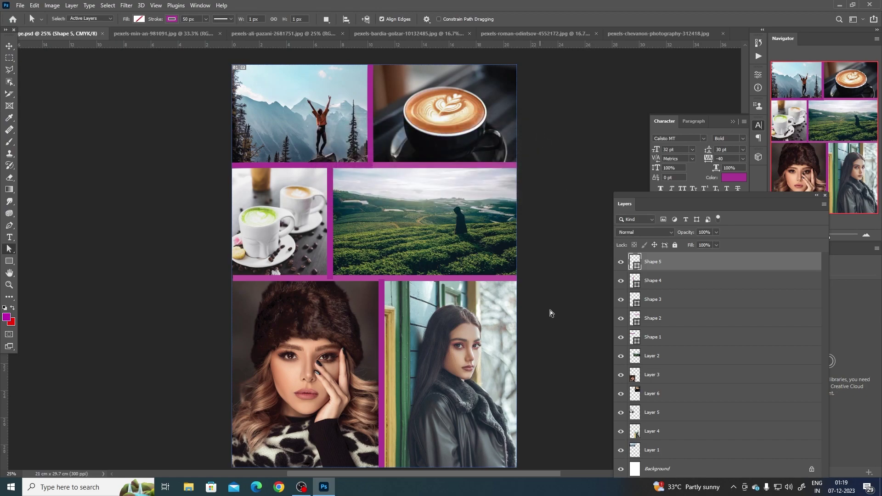
click(842, 6)
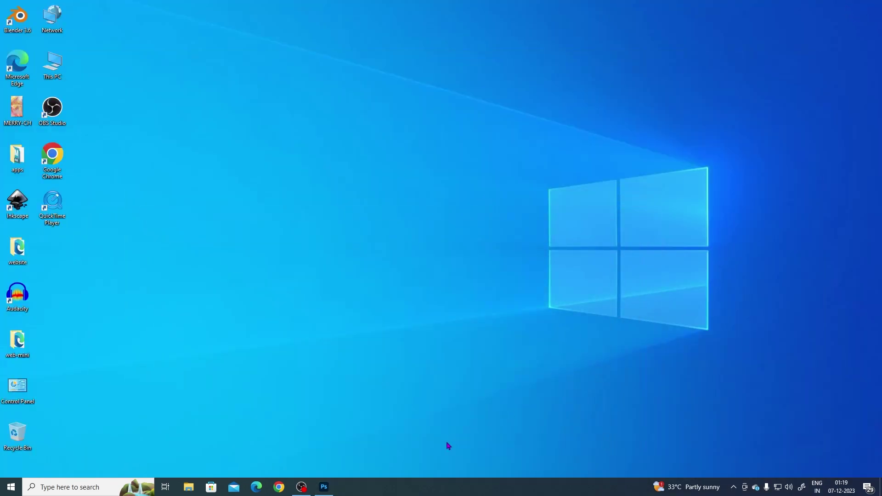
click(302, 488)
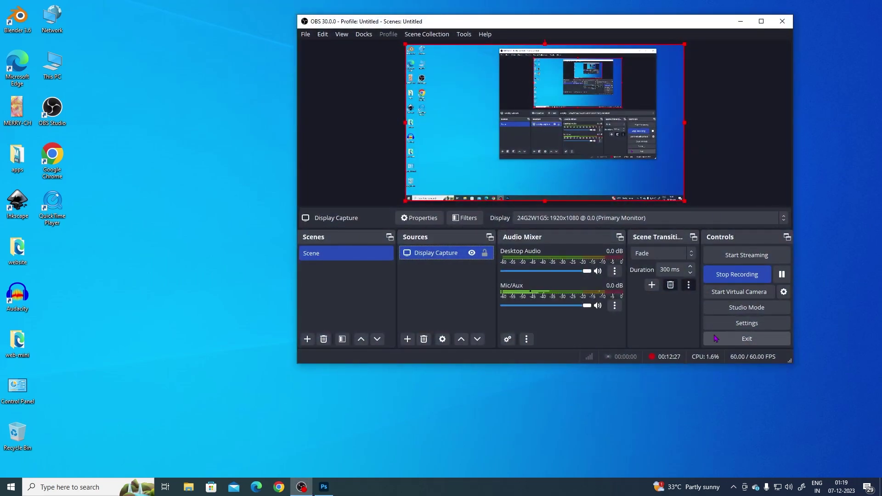